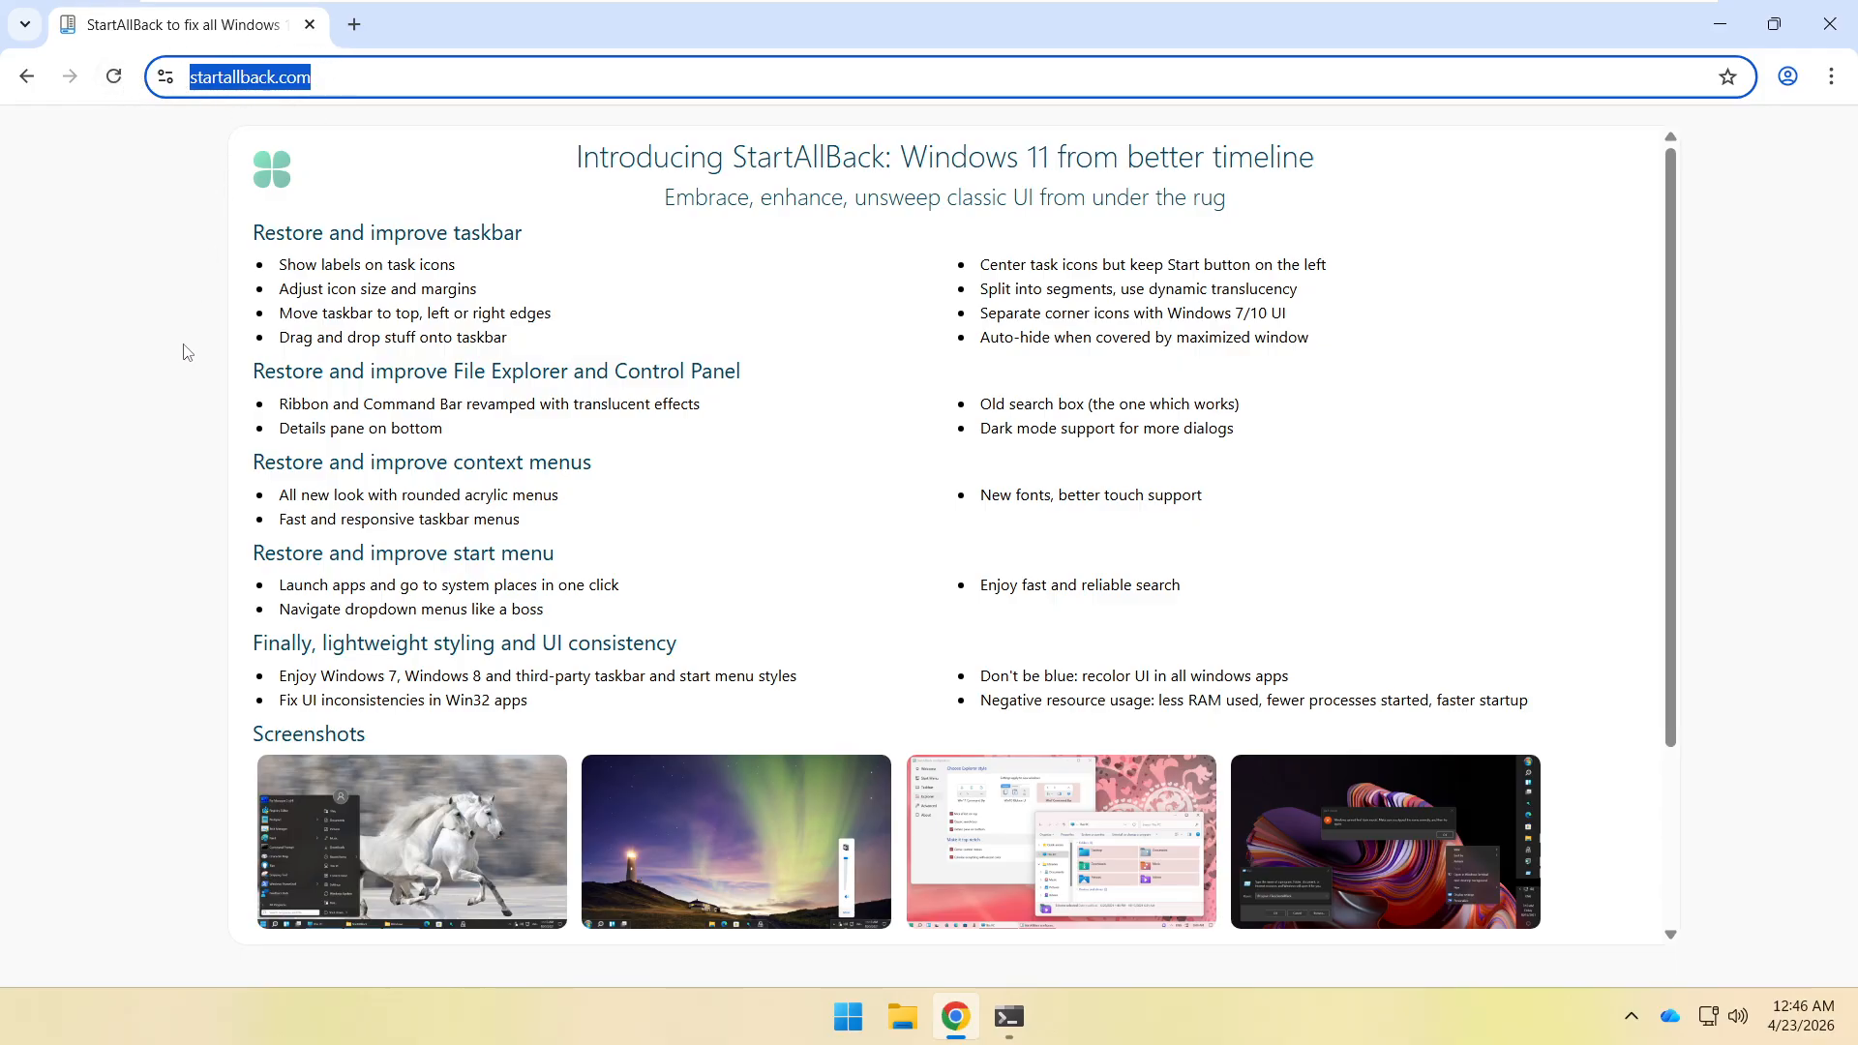
Scroll the startallback.com homepage down to the v3.9.22 Download section.
left_click(207, 473)
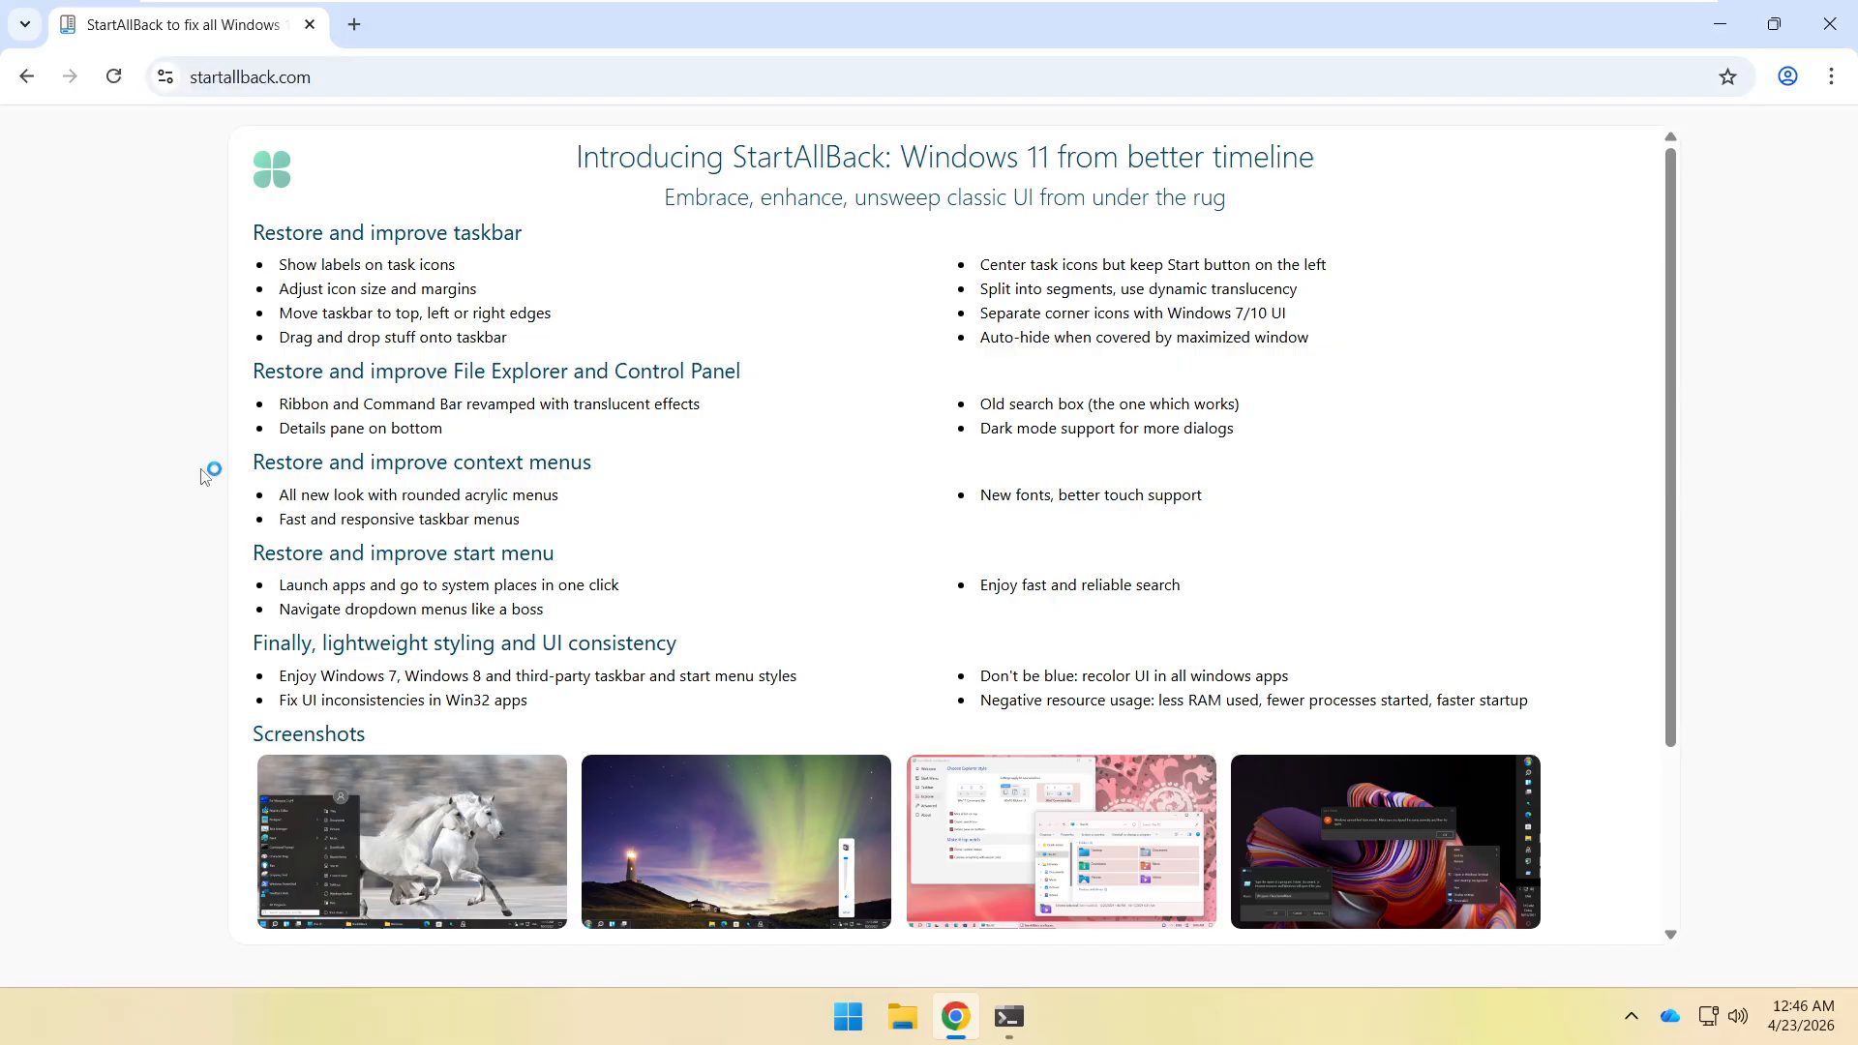
scroll(671, 493, "down", 3)
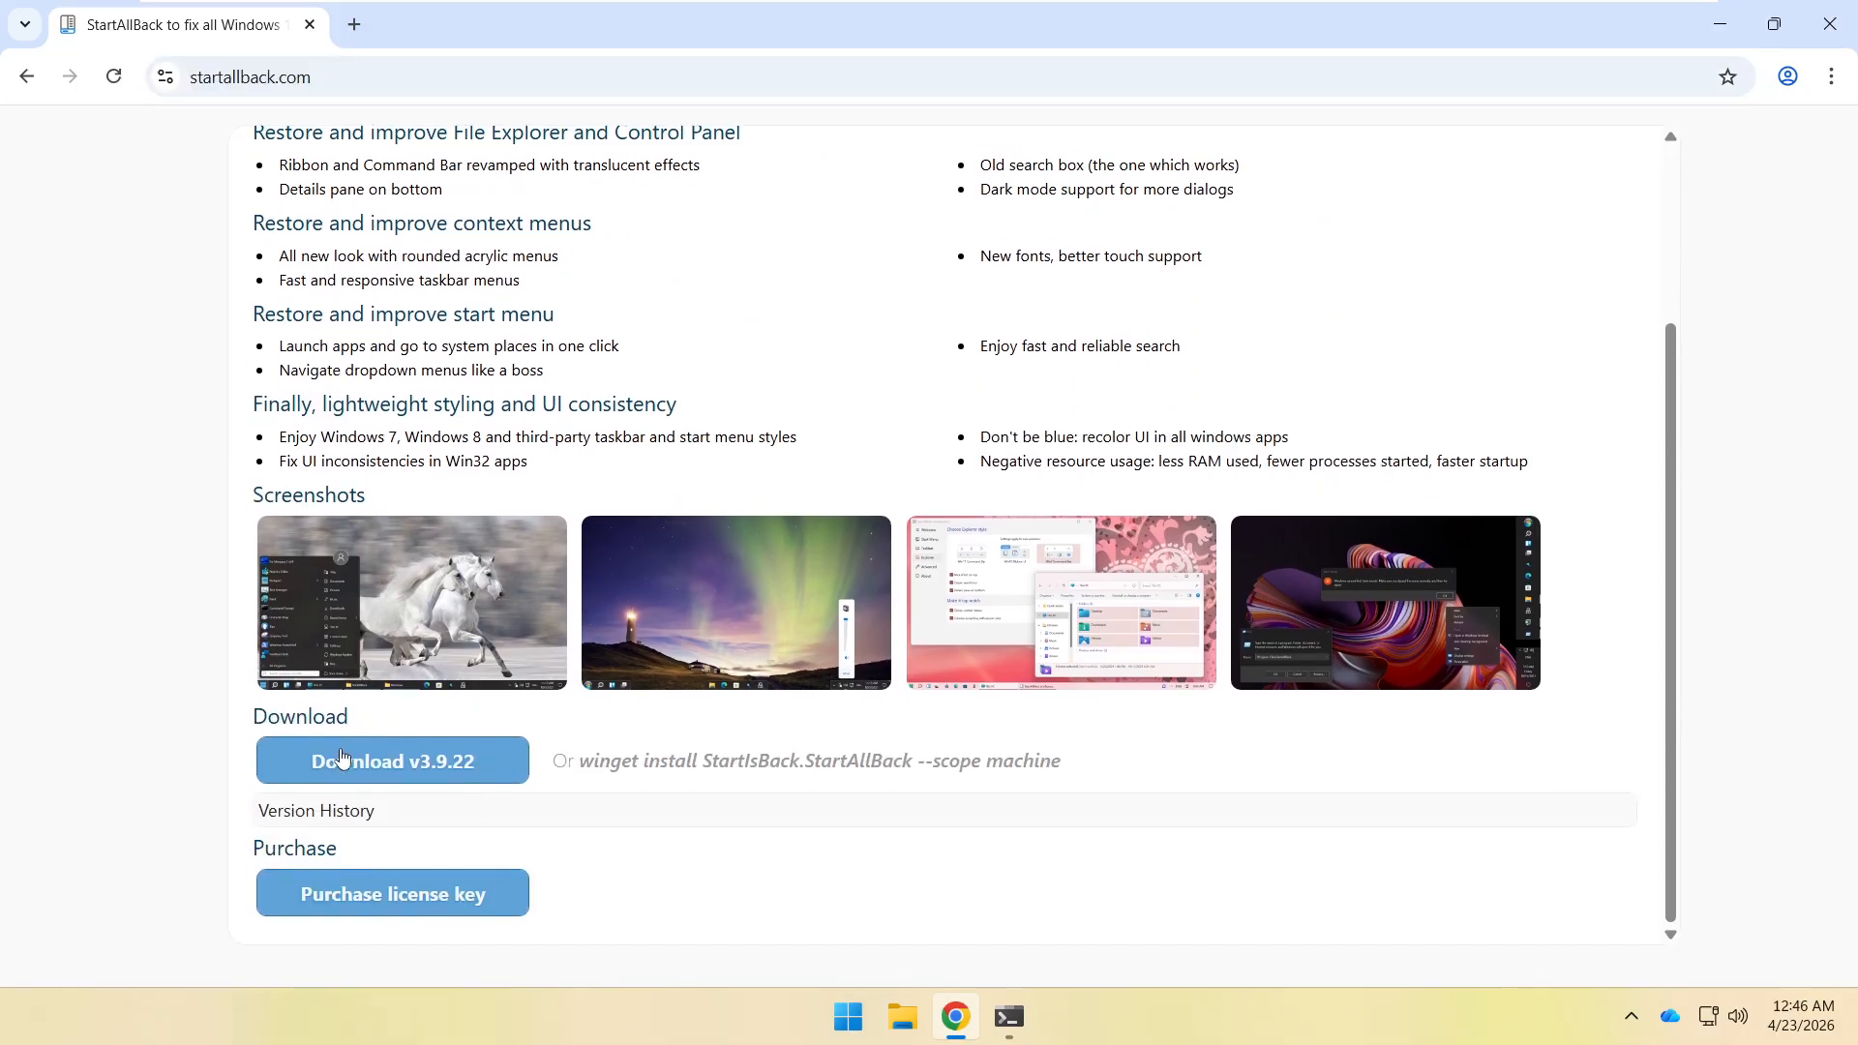
Download StartAllBack v3.9.22 and install it for the current user only.
left_click(409, 770)
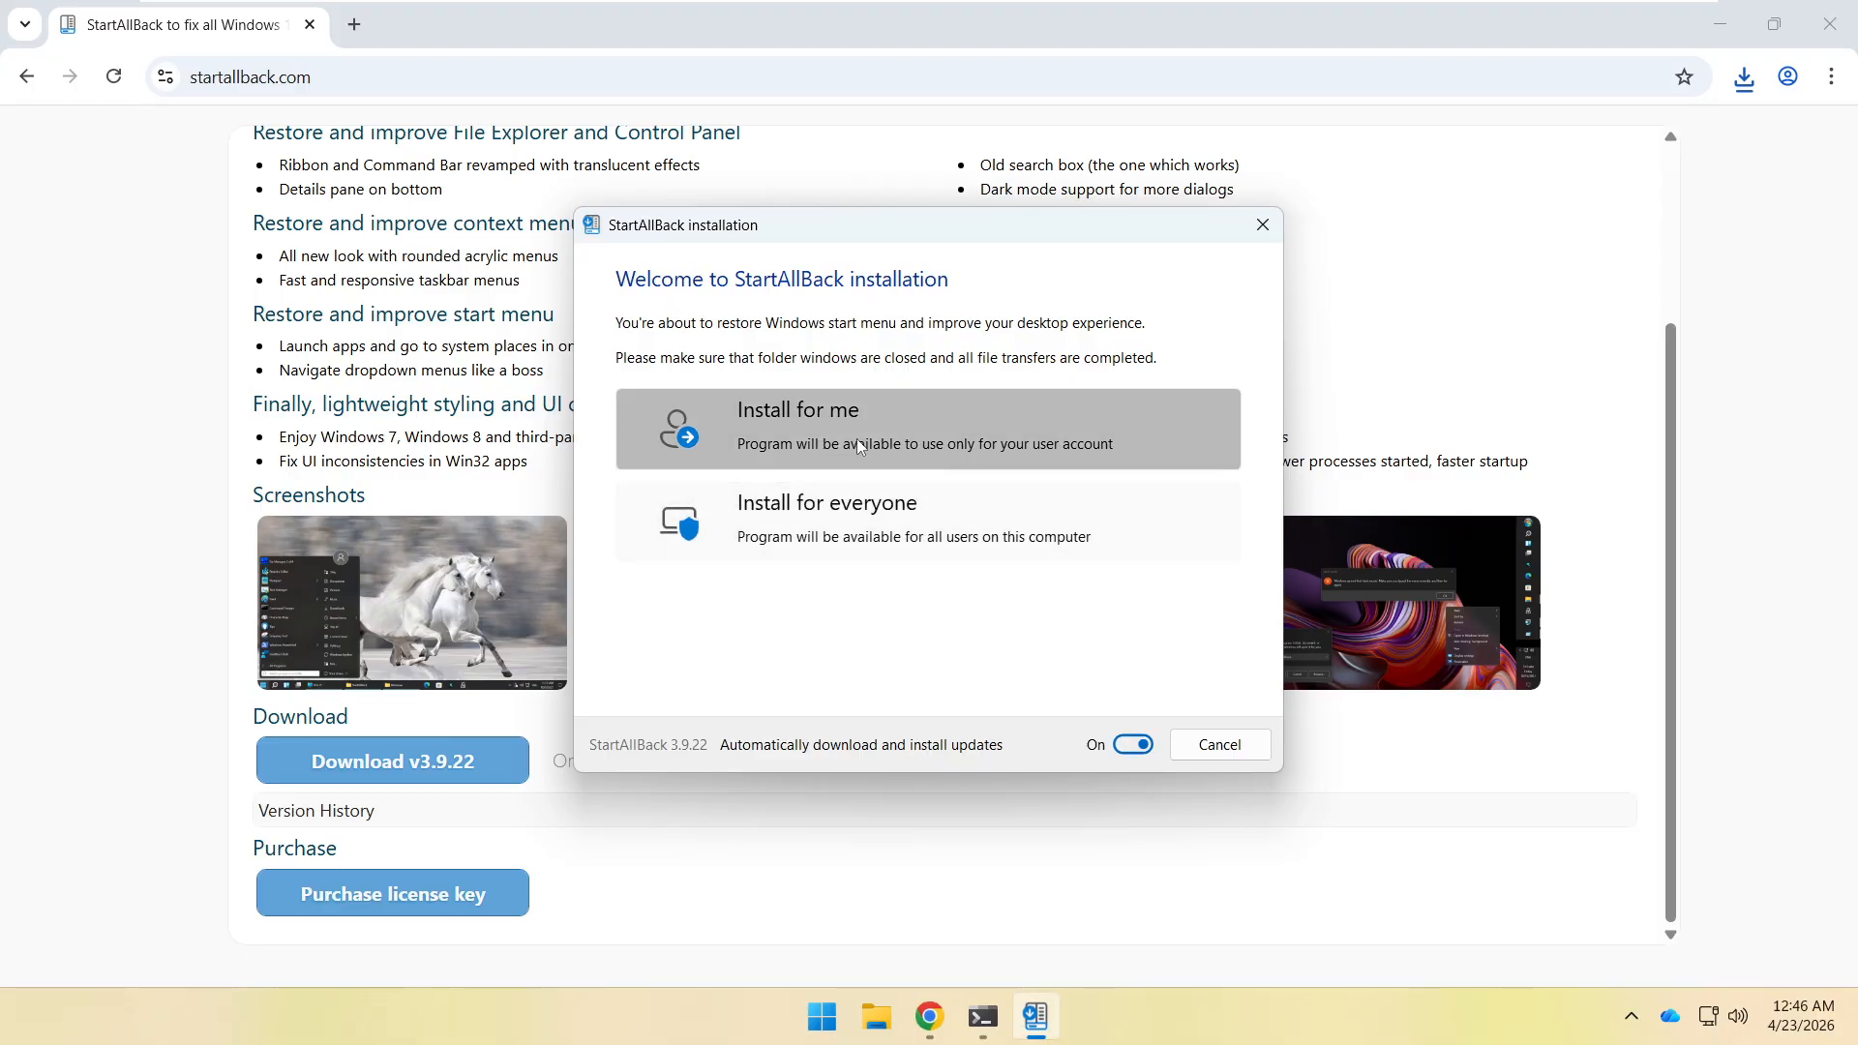
left_click(914, 465)
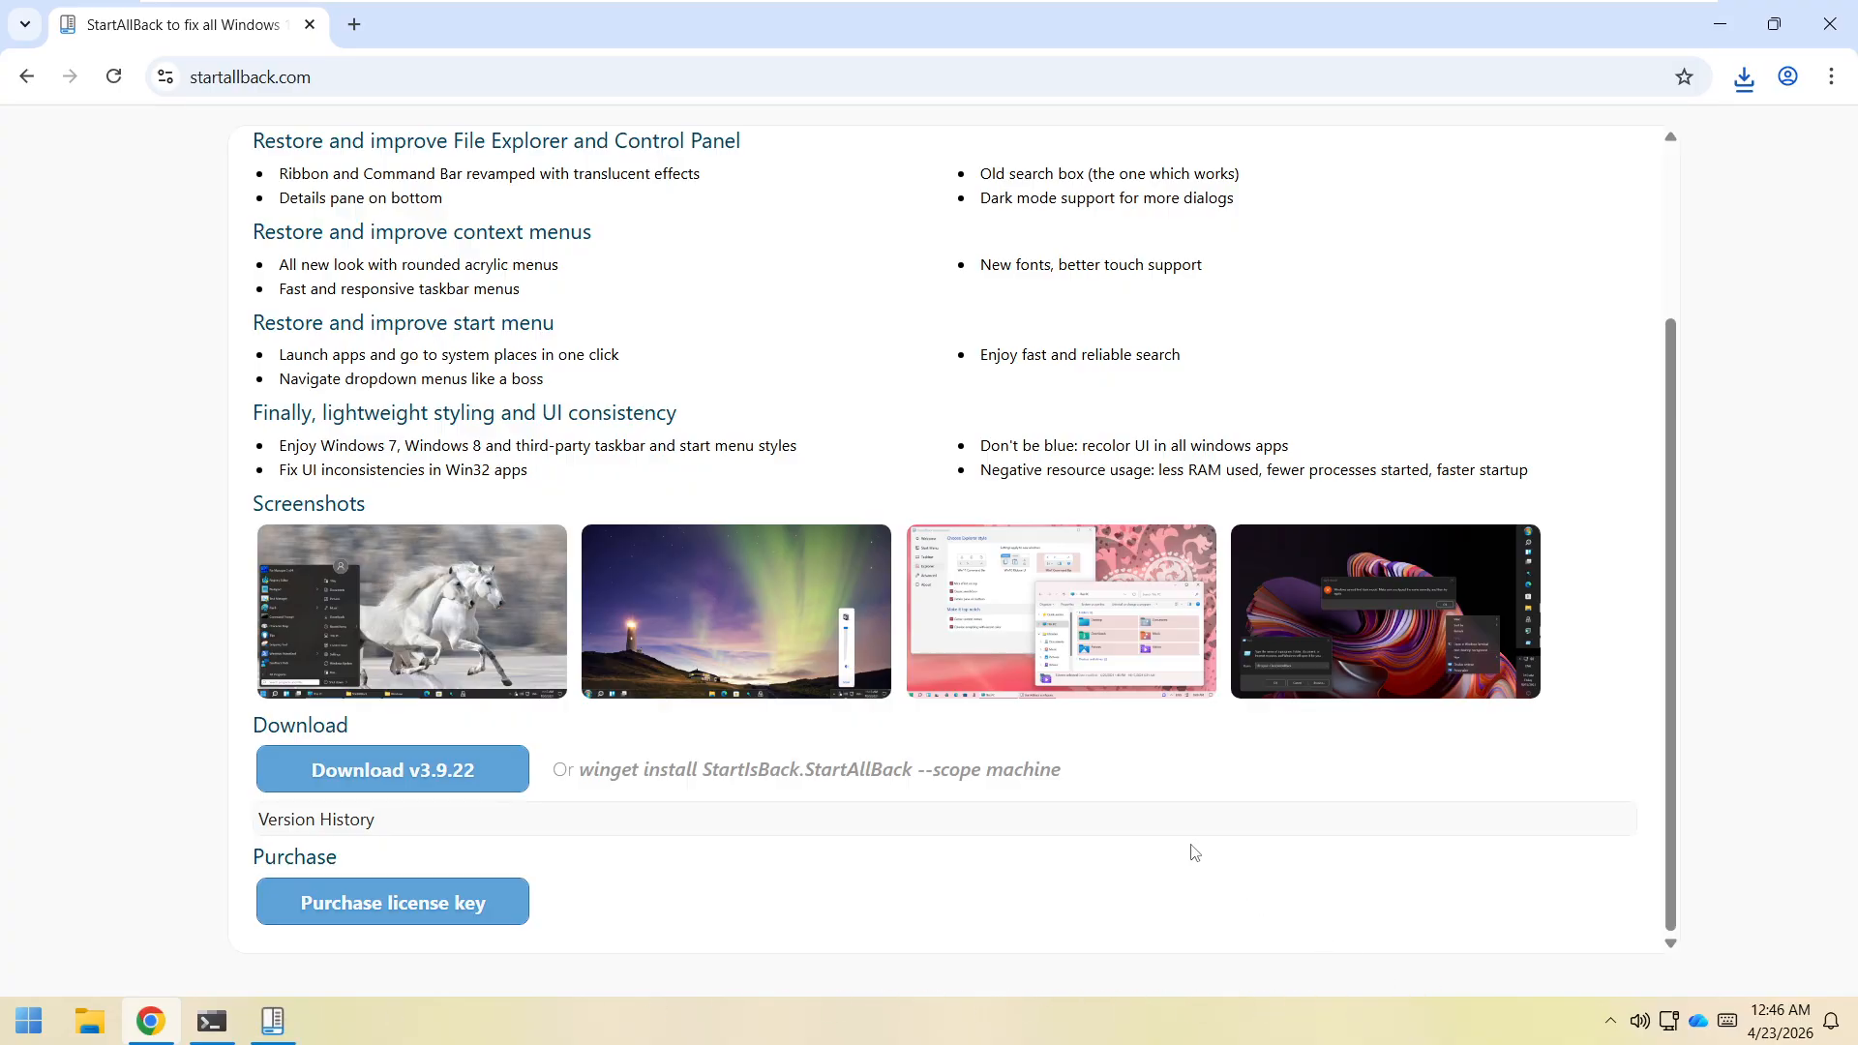
Apply the Proper 11 theme in StartAllBack's configuration and go to the Taskbar page.
left_click(272, 1021)
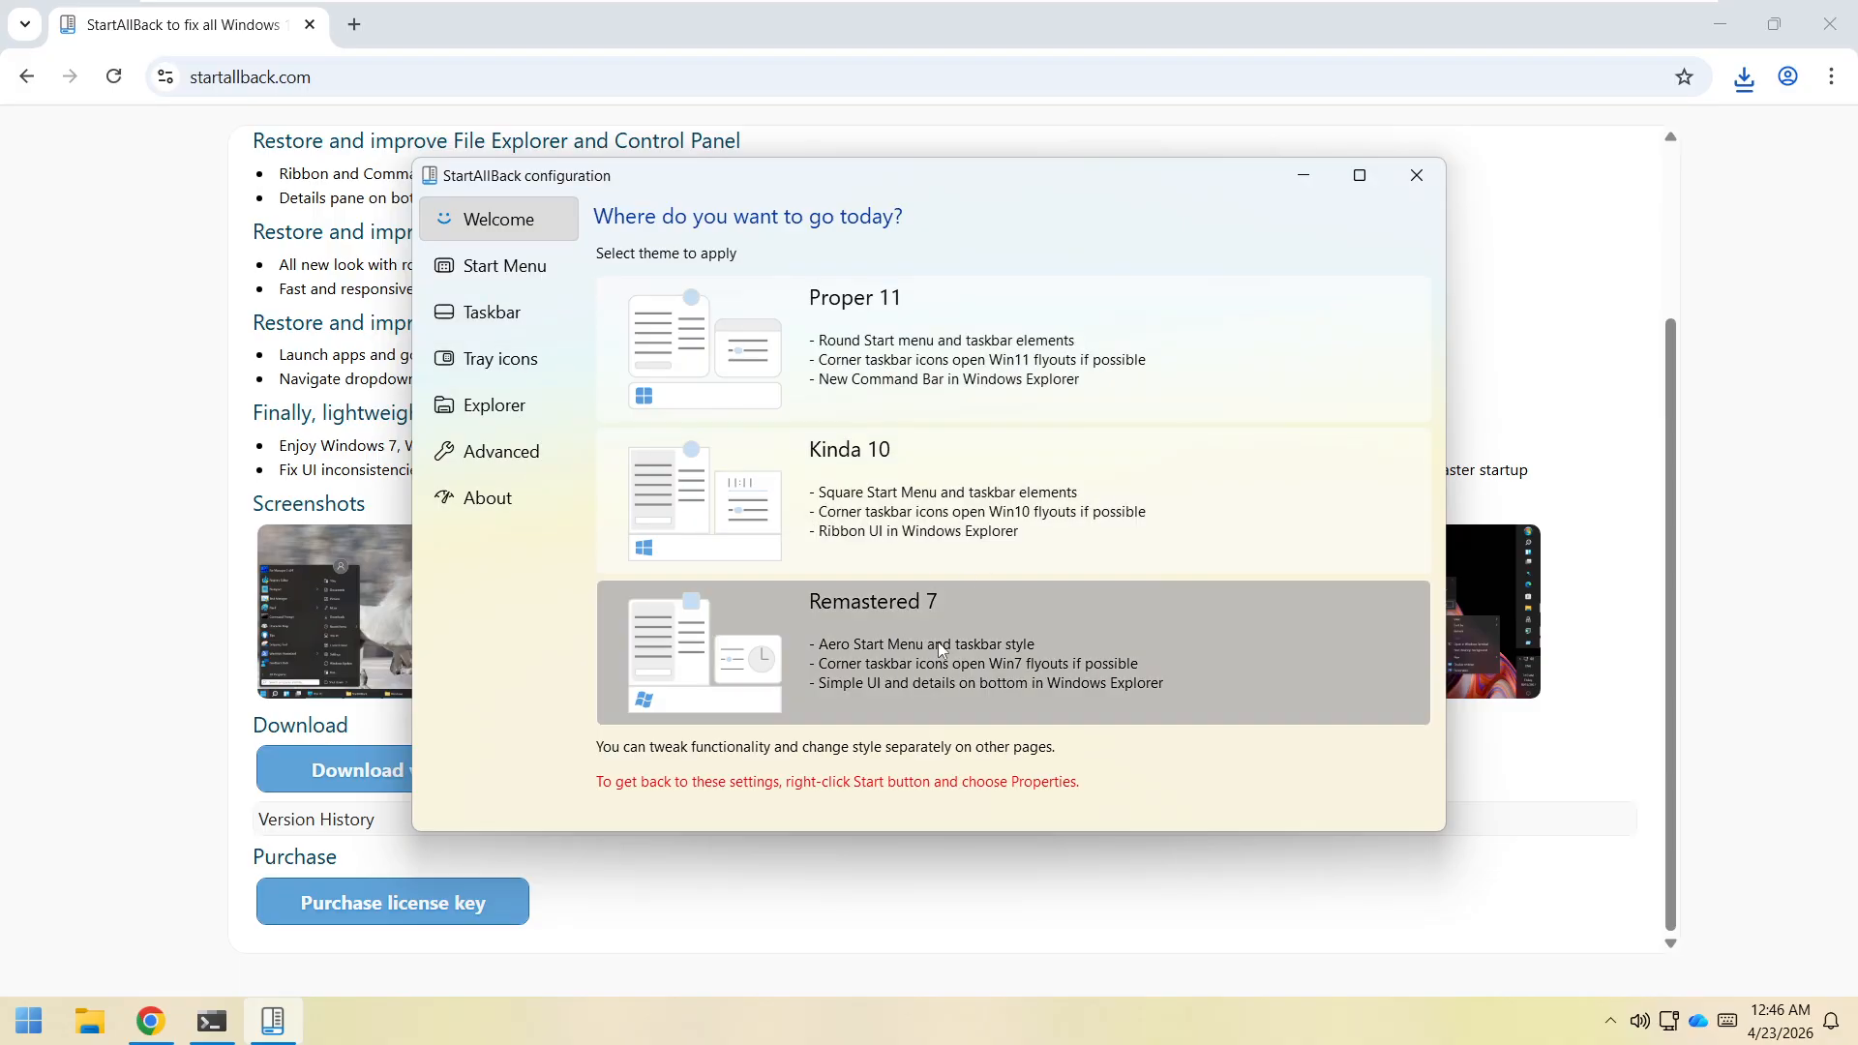
left_click(904, 351)
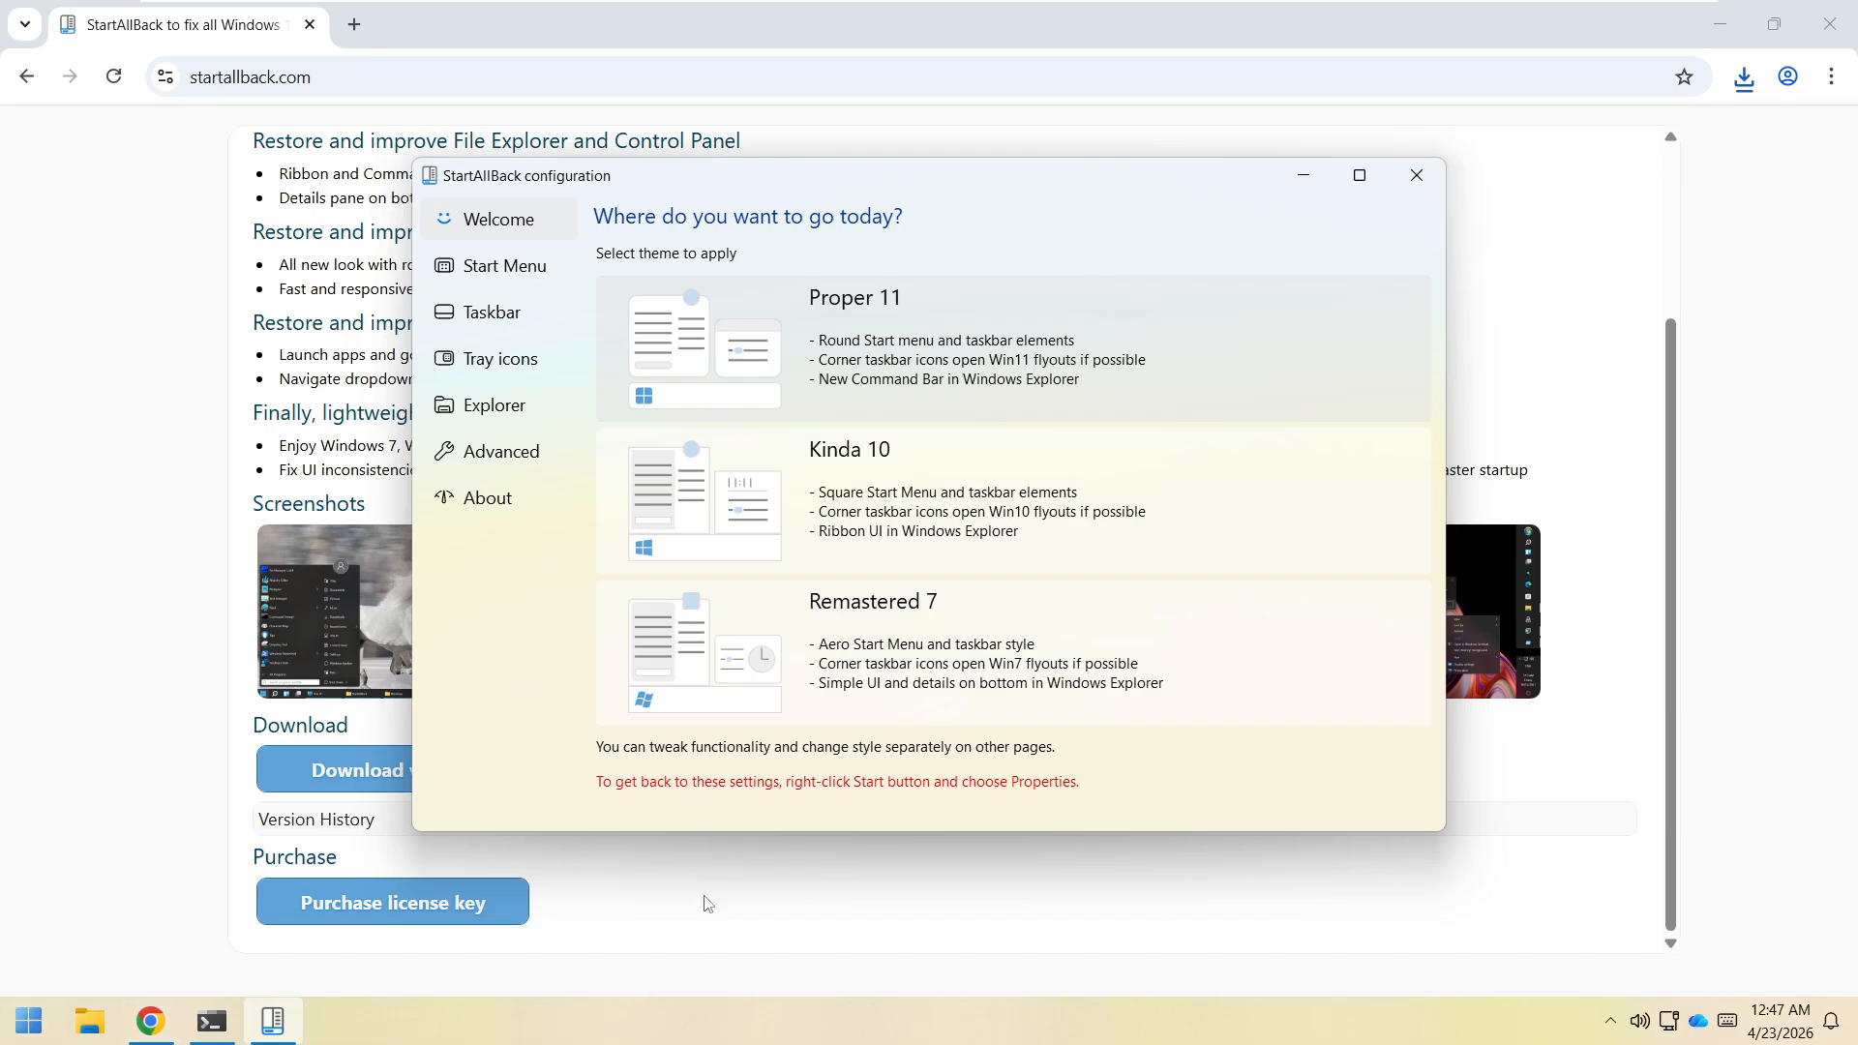
left_click(514, 331)
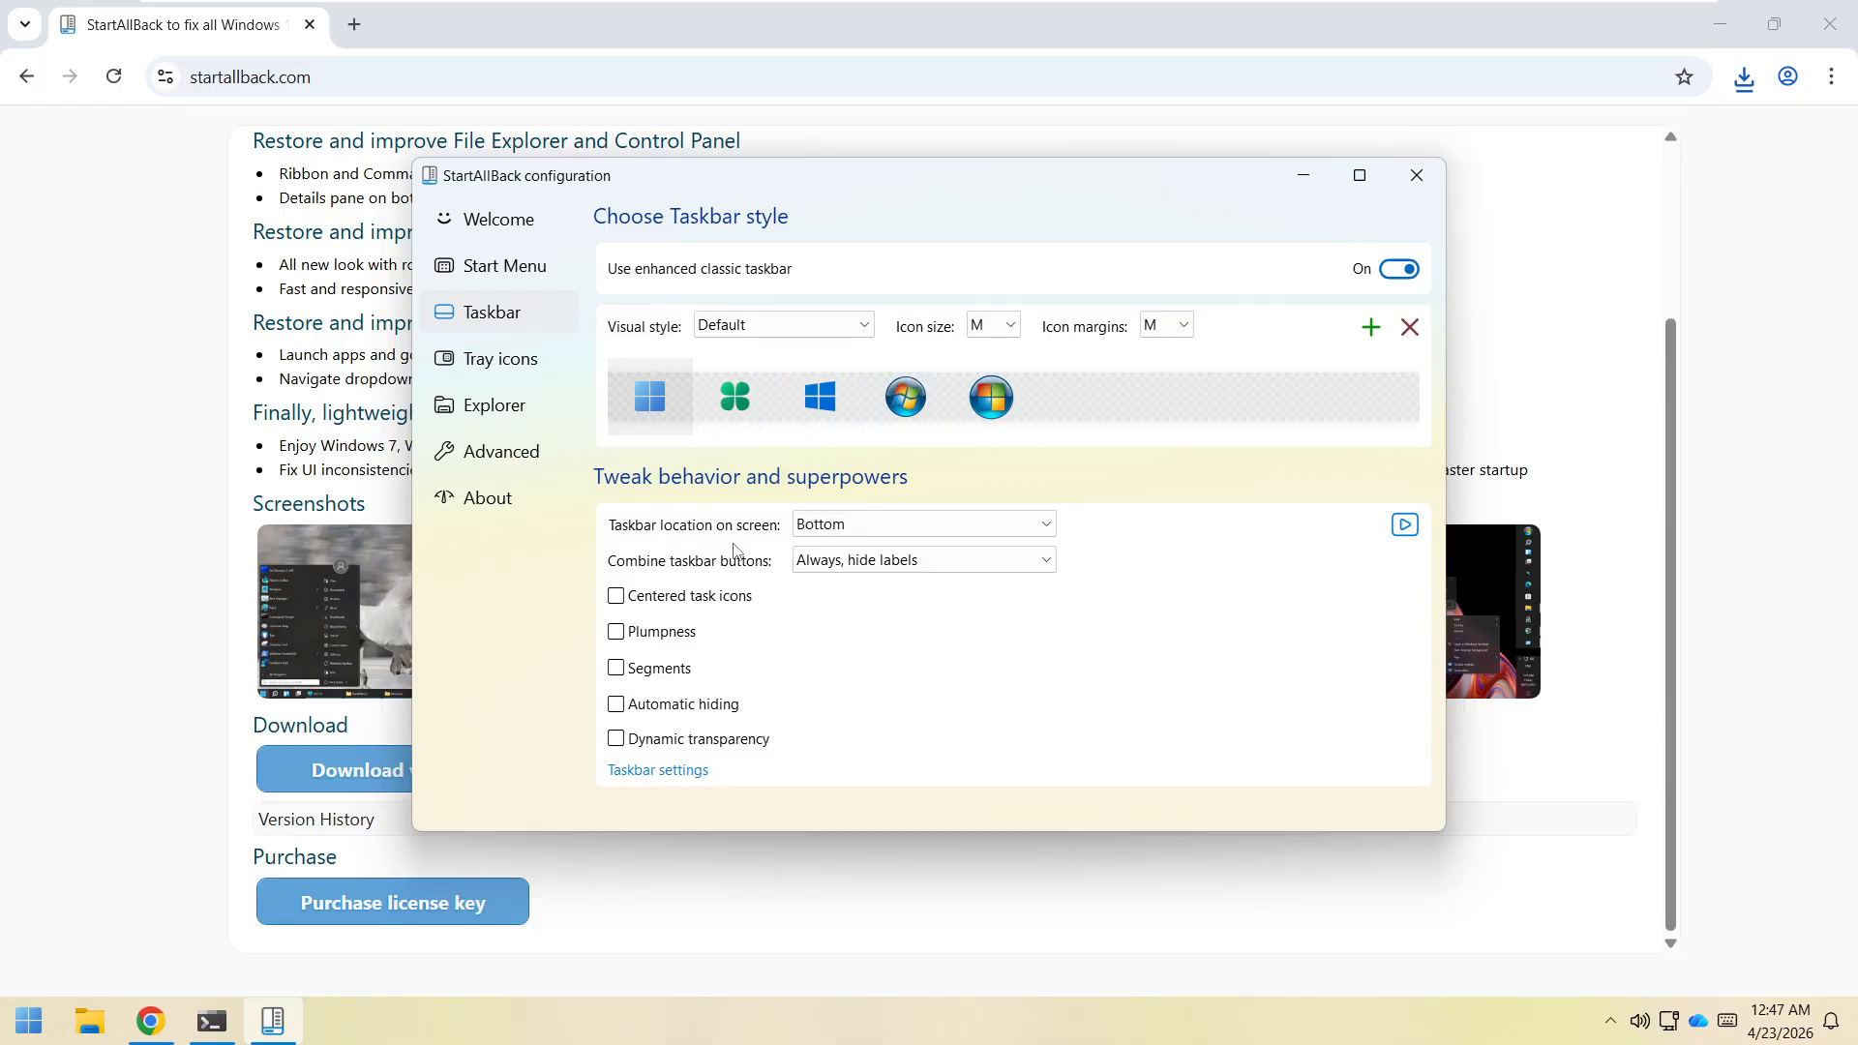
Try Top and Left as the taskbar location, finally setting it to Right.
left_click(869, 533)
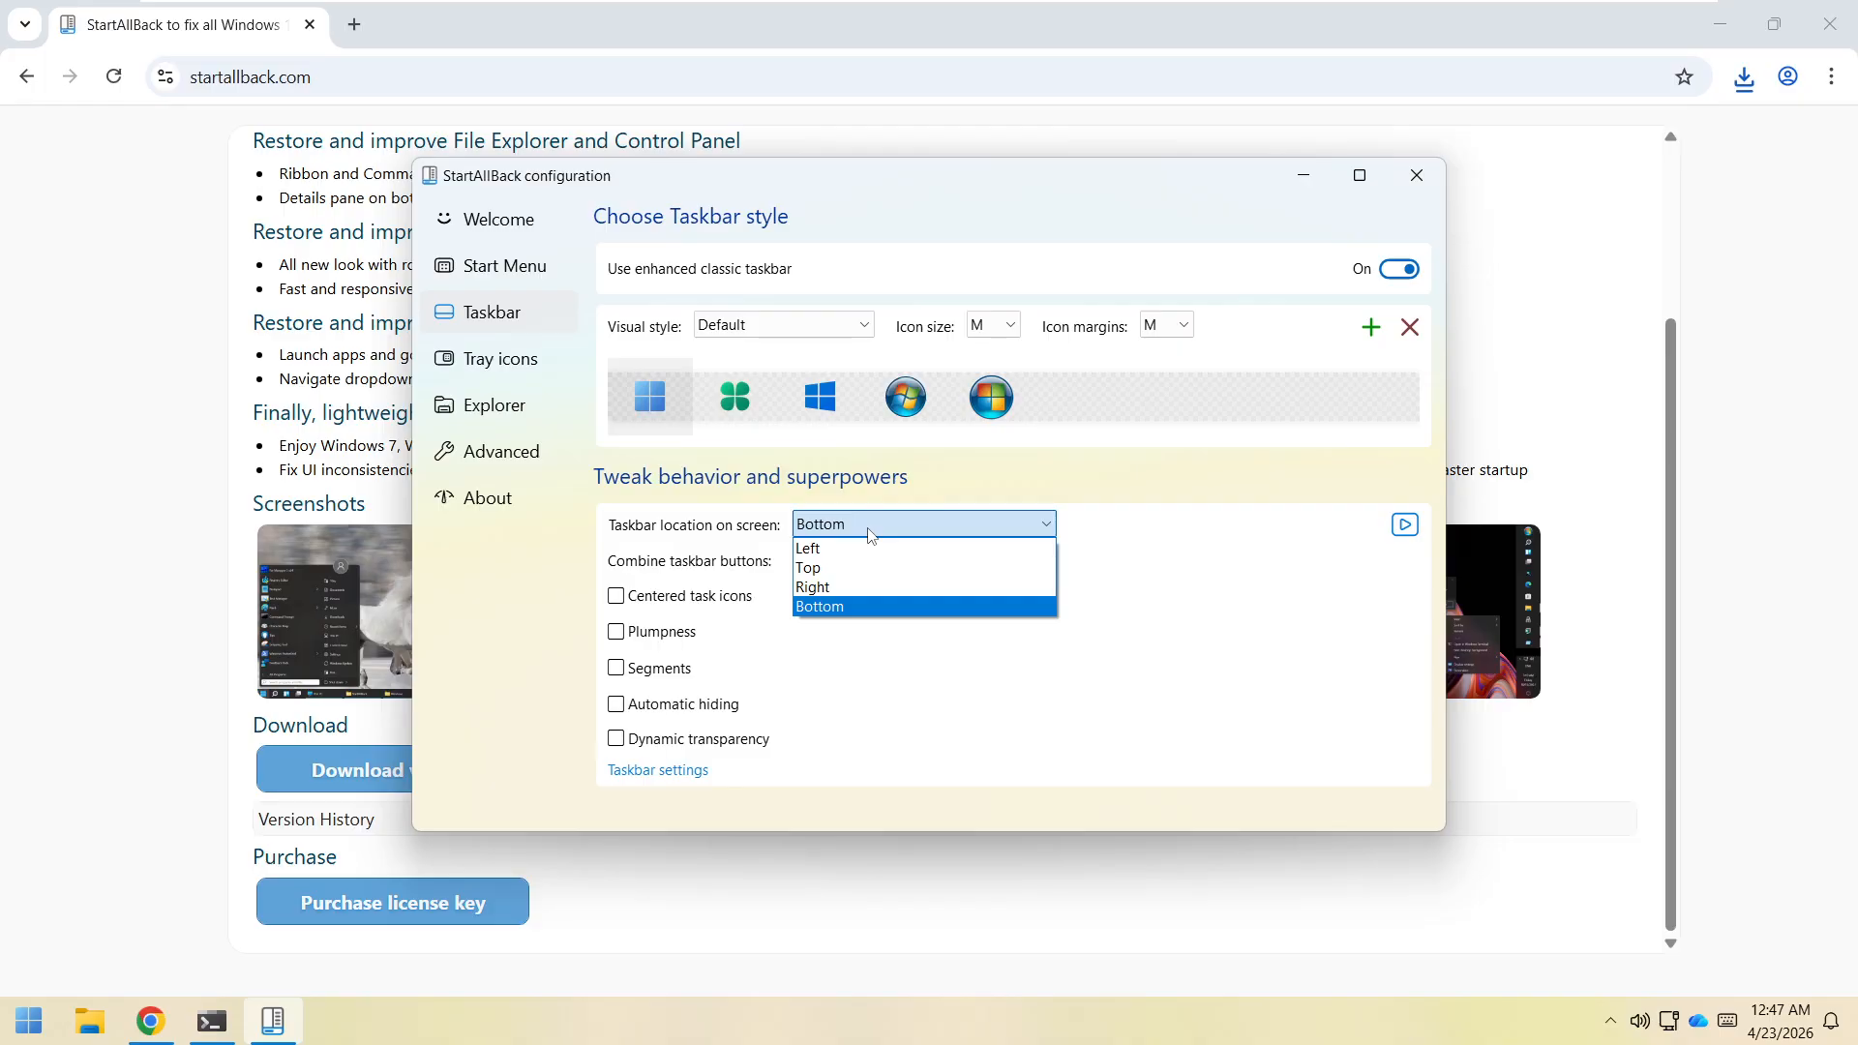
left_click(830, 568)
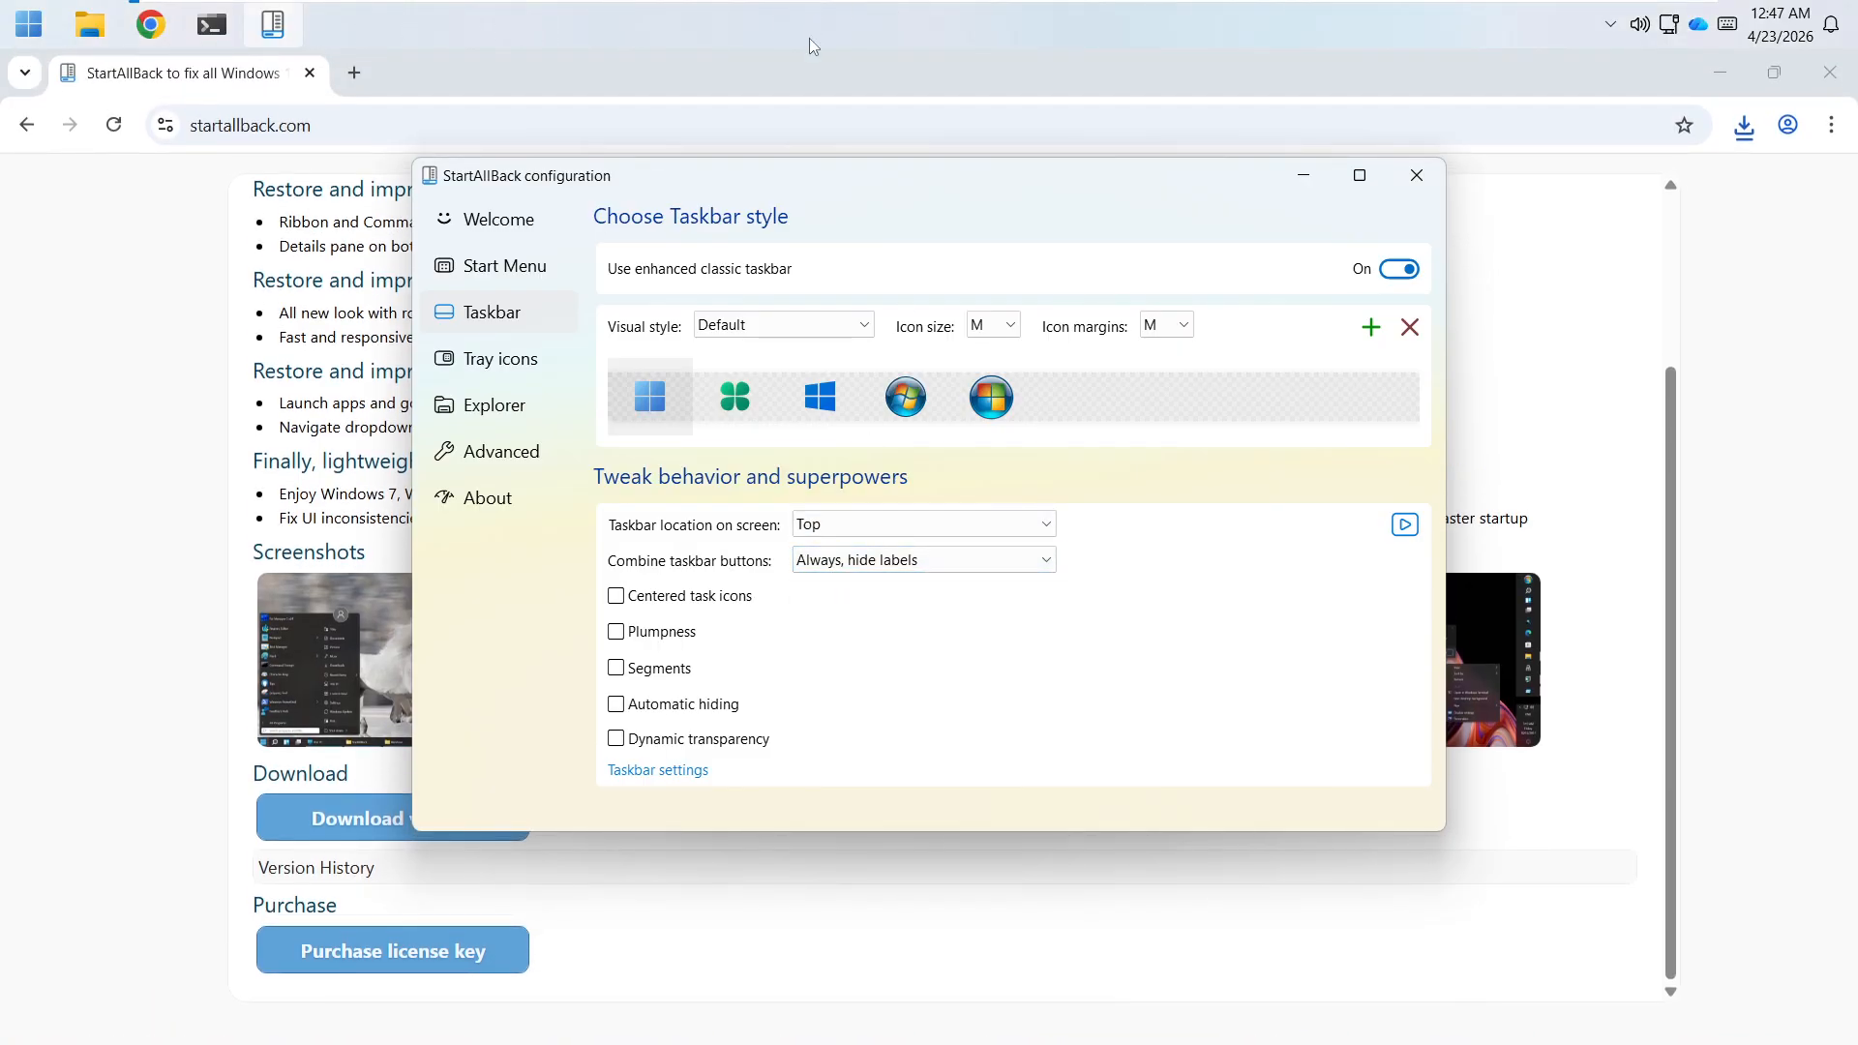
left_click(874, 526)
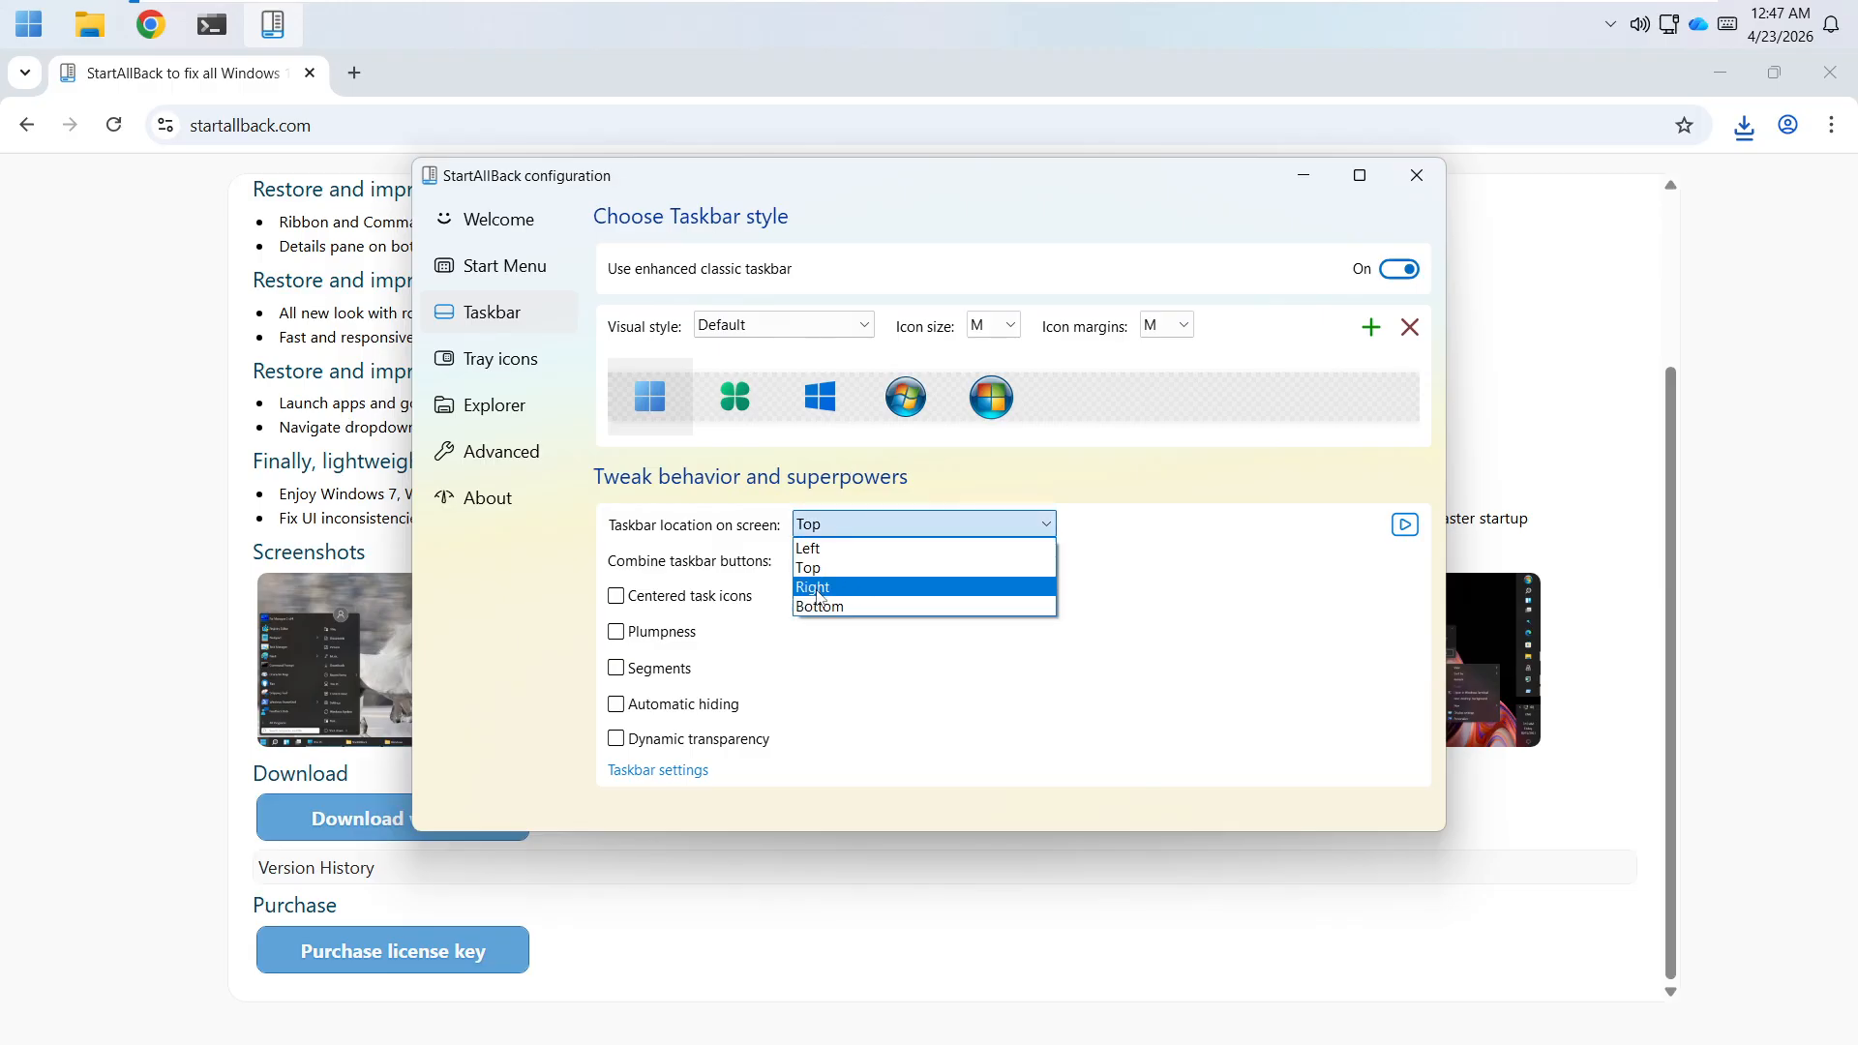
left_click(810, 549)
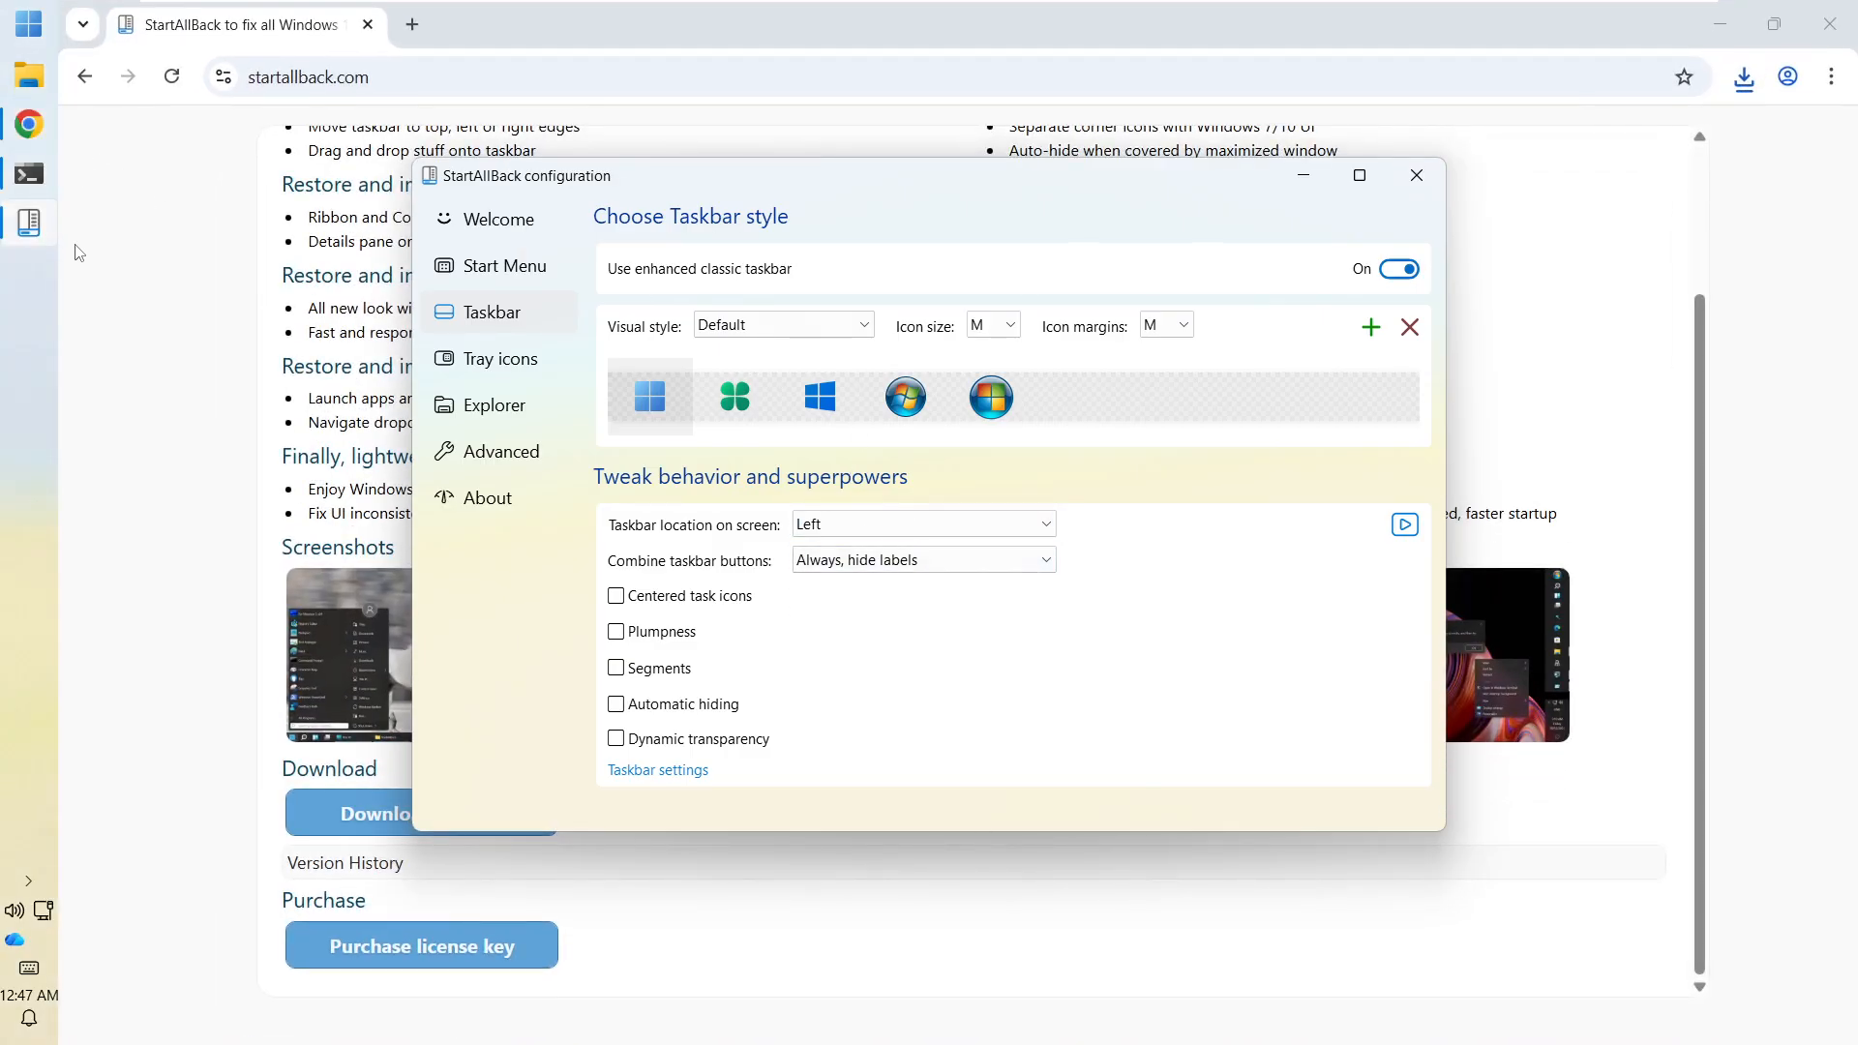
left_click(822, 525)
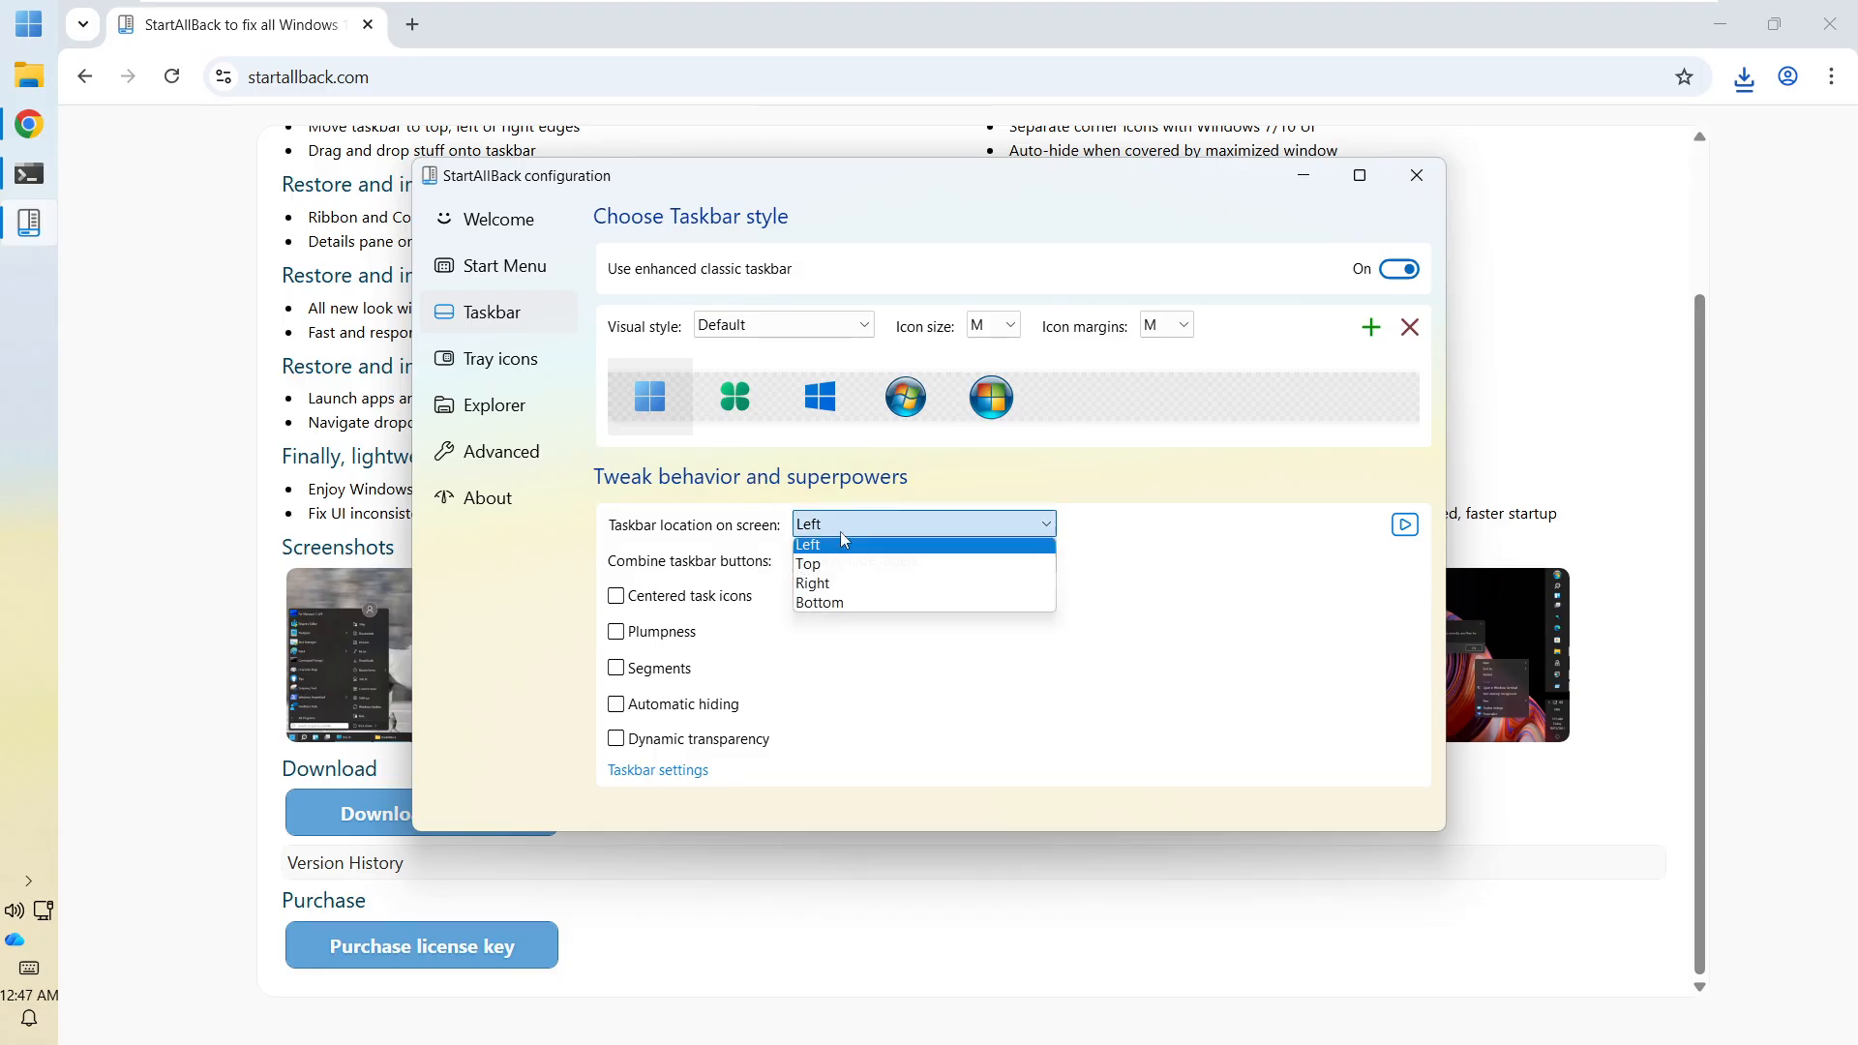
left_click(824, 587)
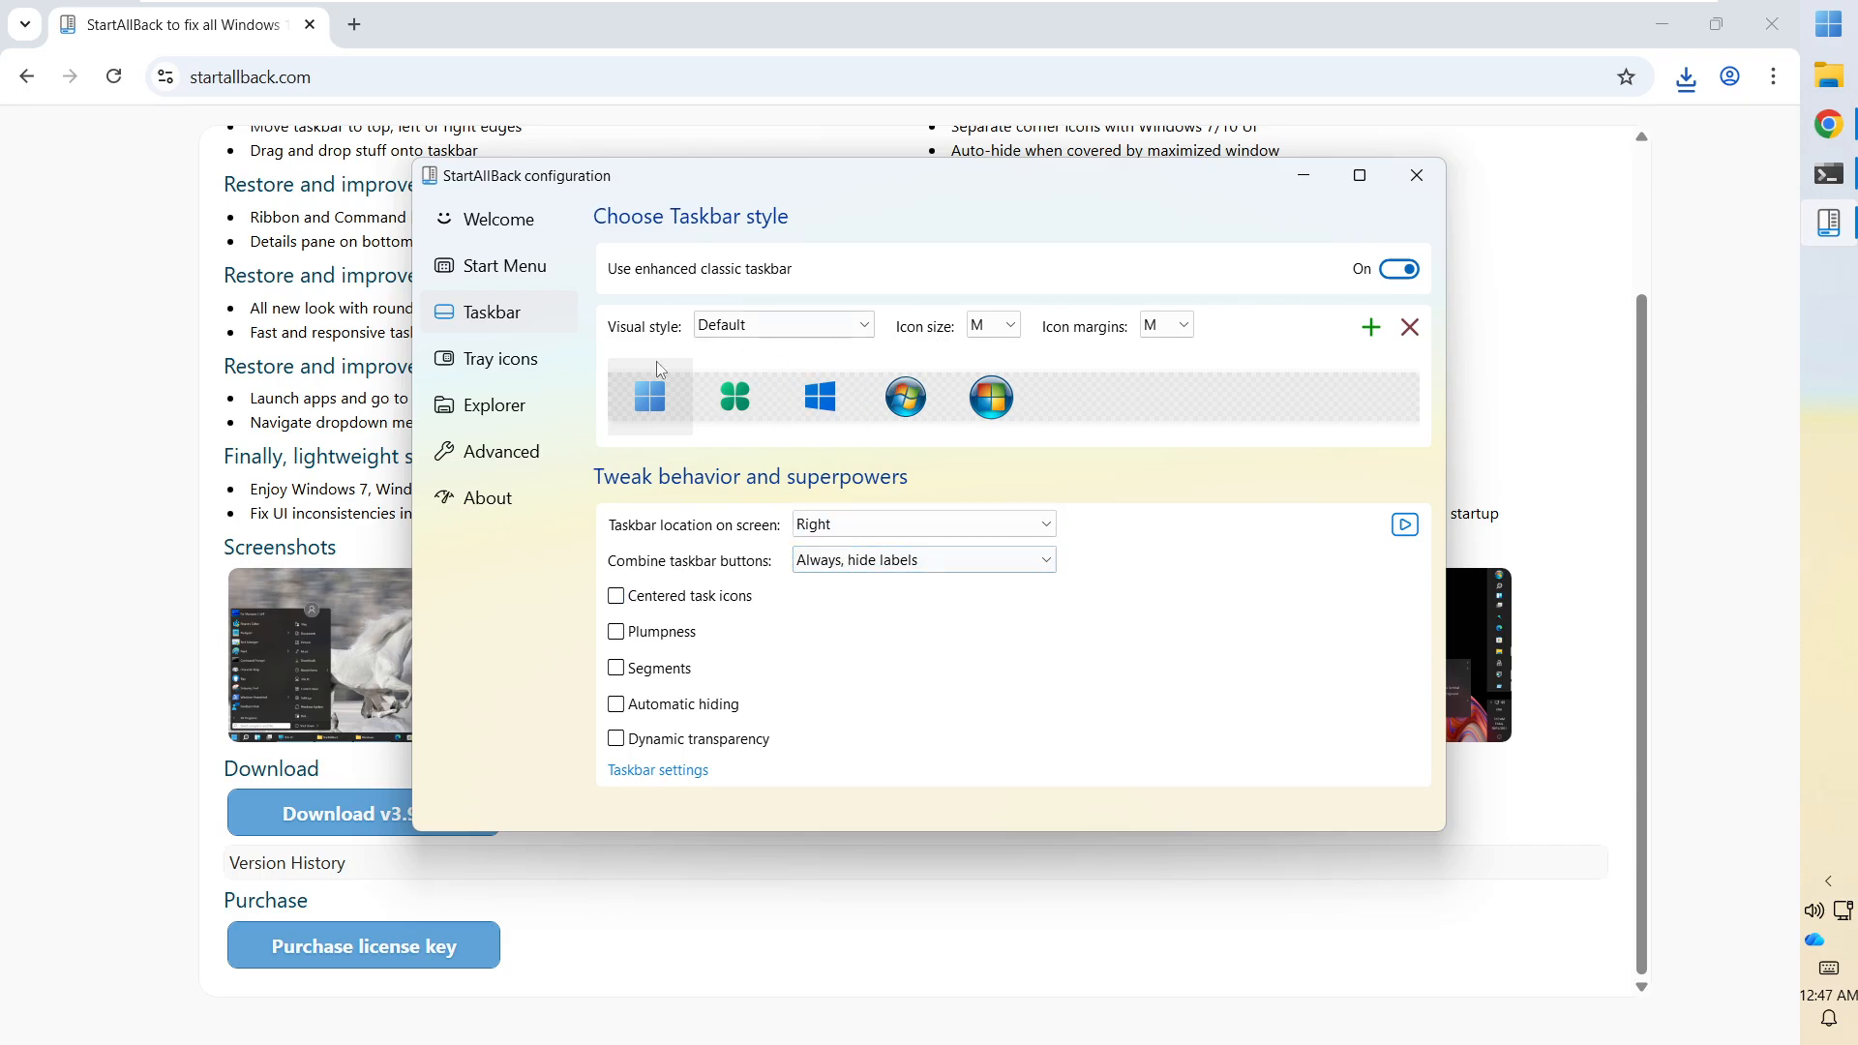
Try the clover, Windows 10 and Vista Start buttons, ending on the Windows 7 orb.
left_click(748, 405)
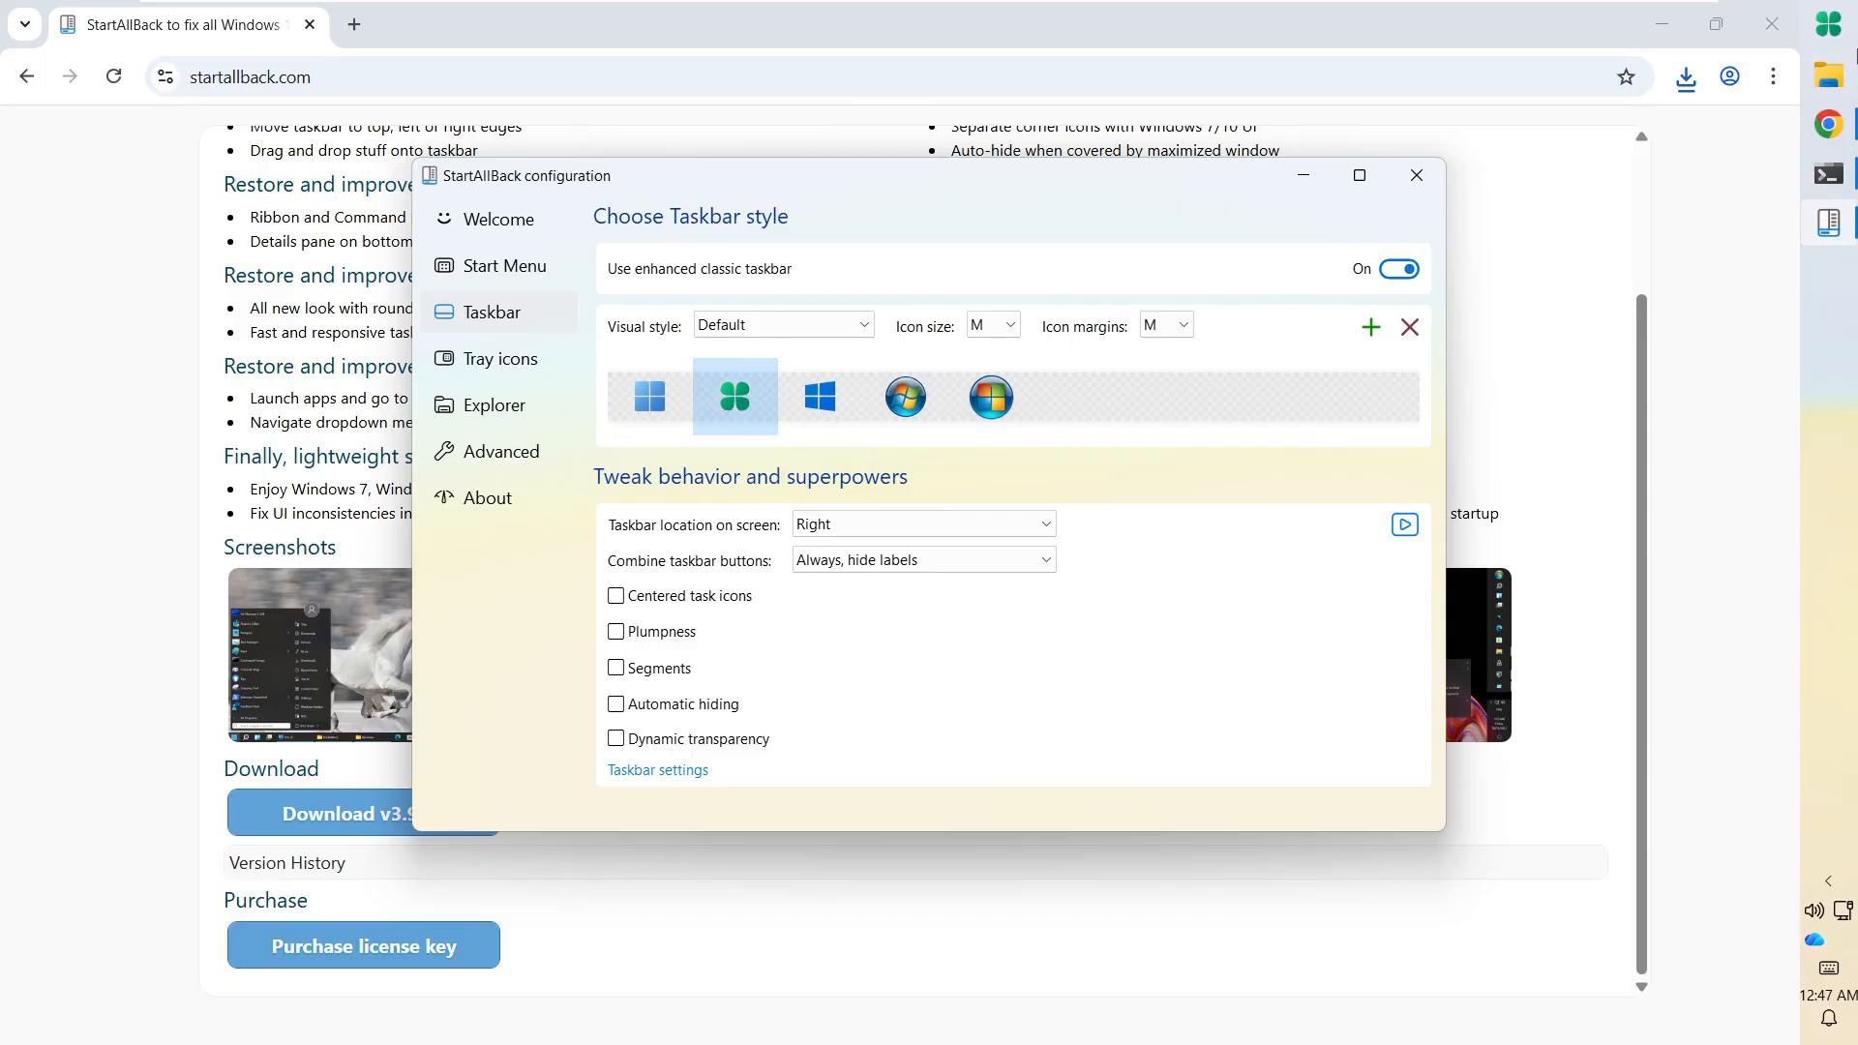
left_click(845, 395)
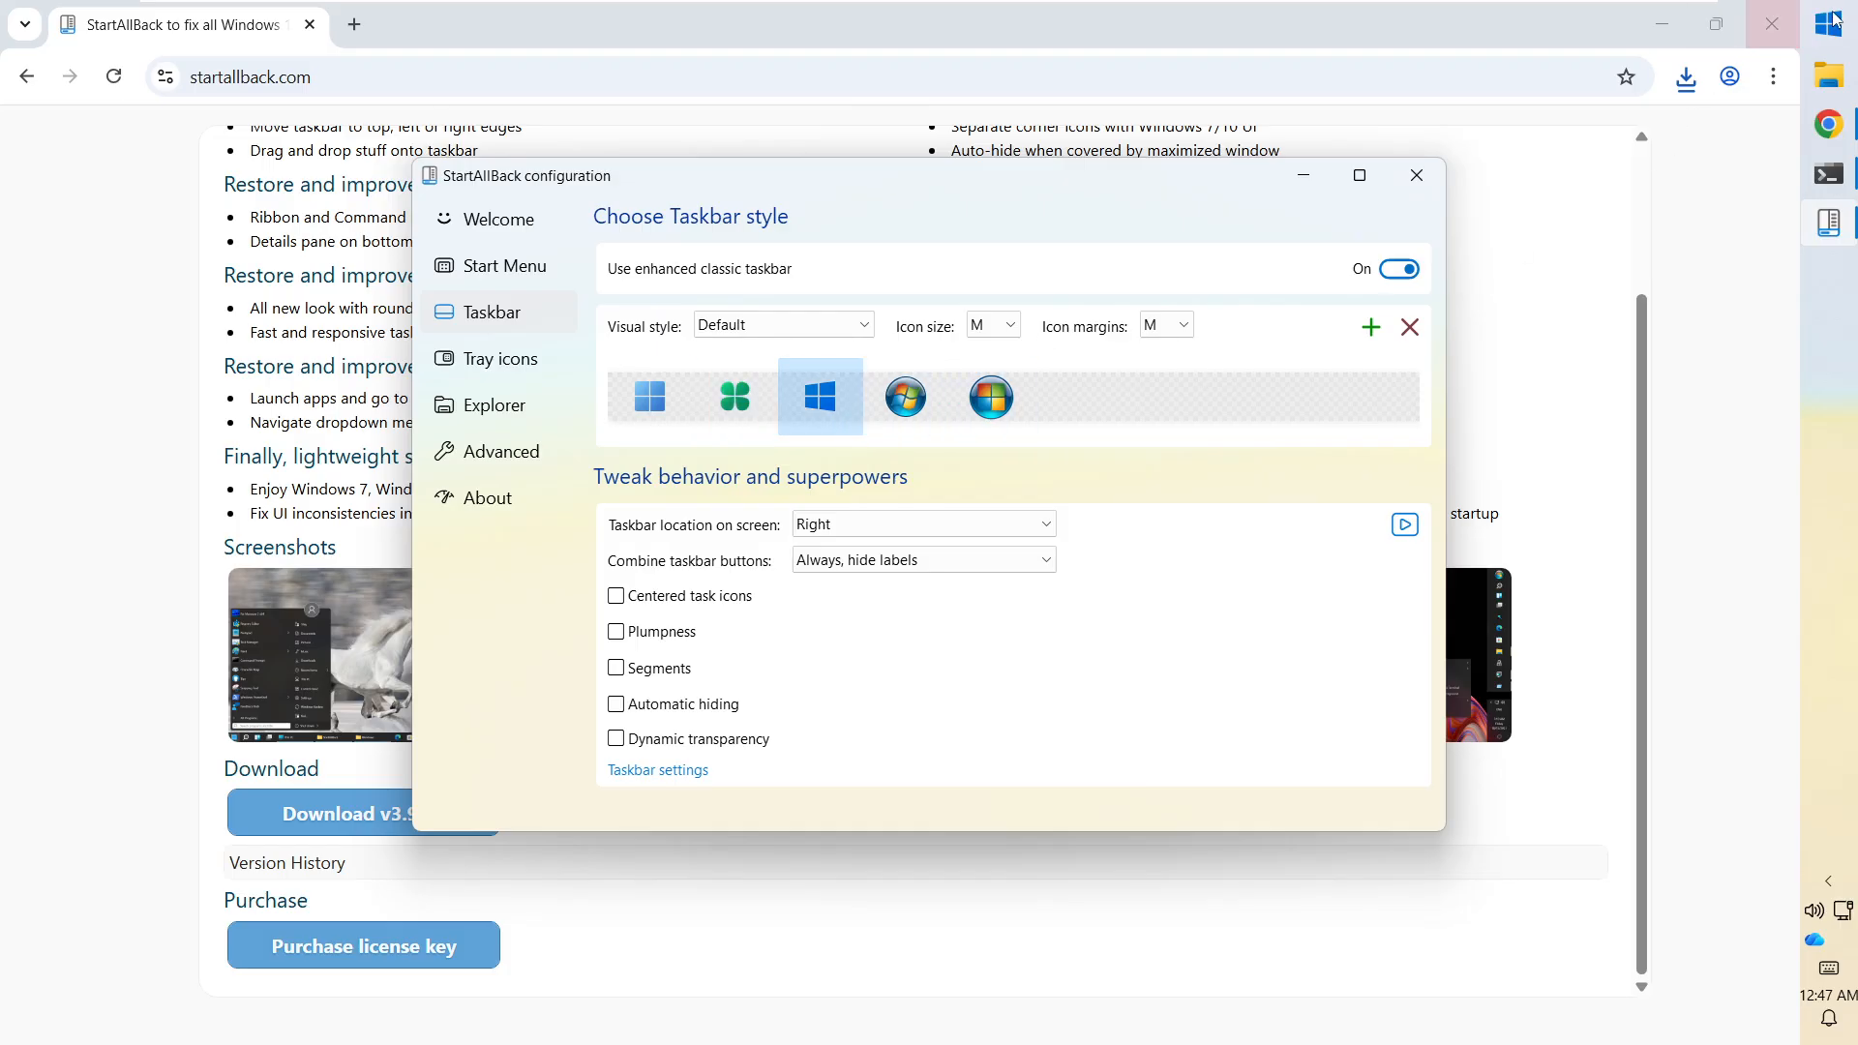
left_click(919, 407)
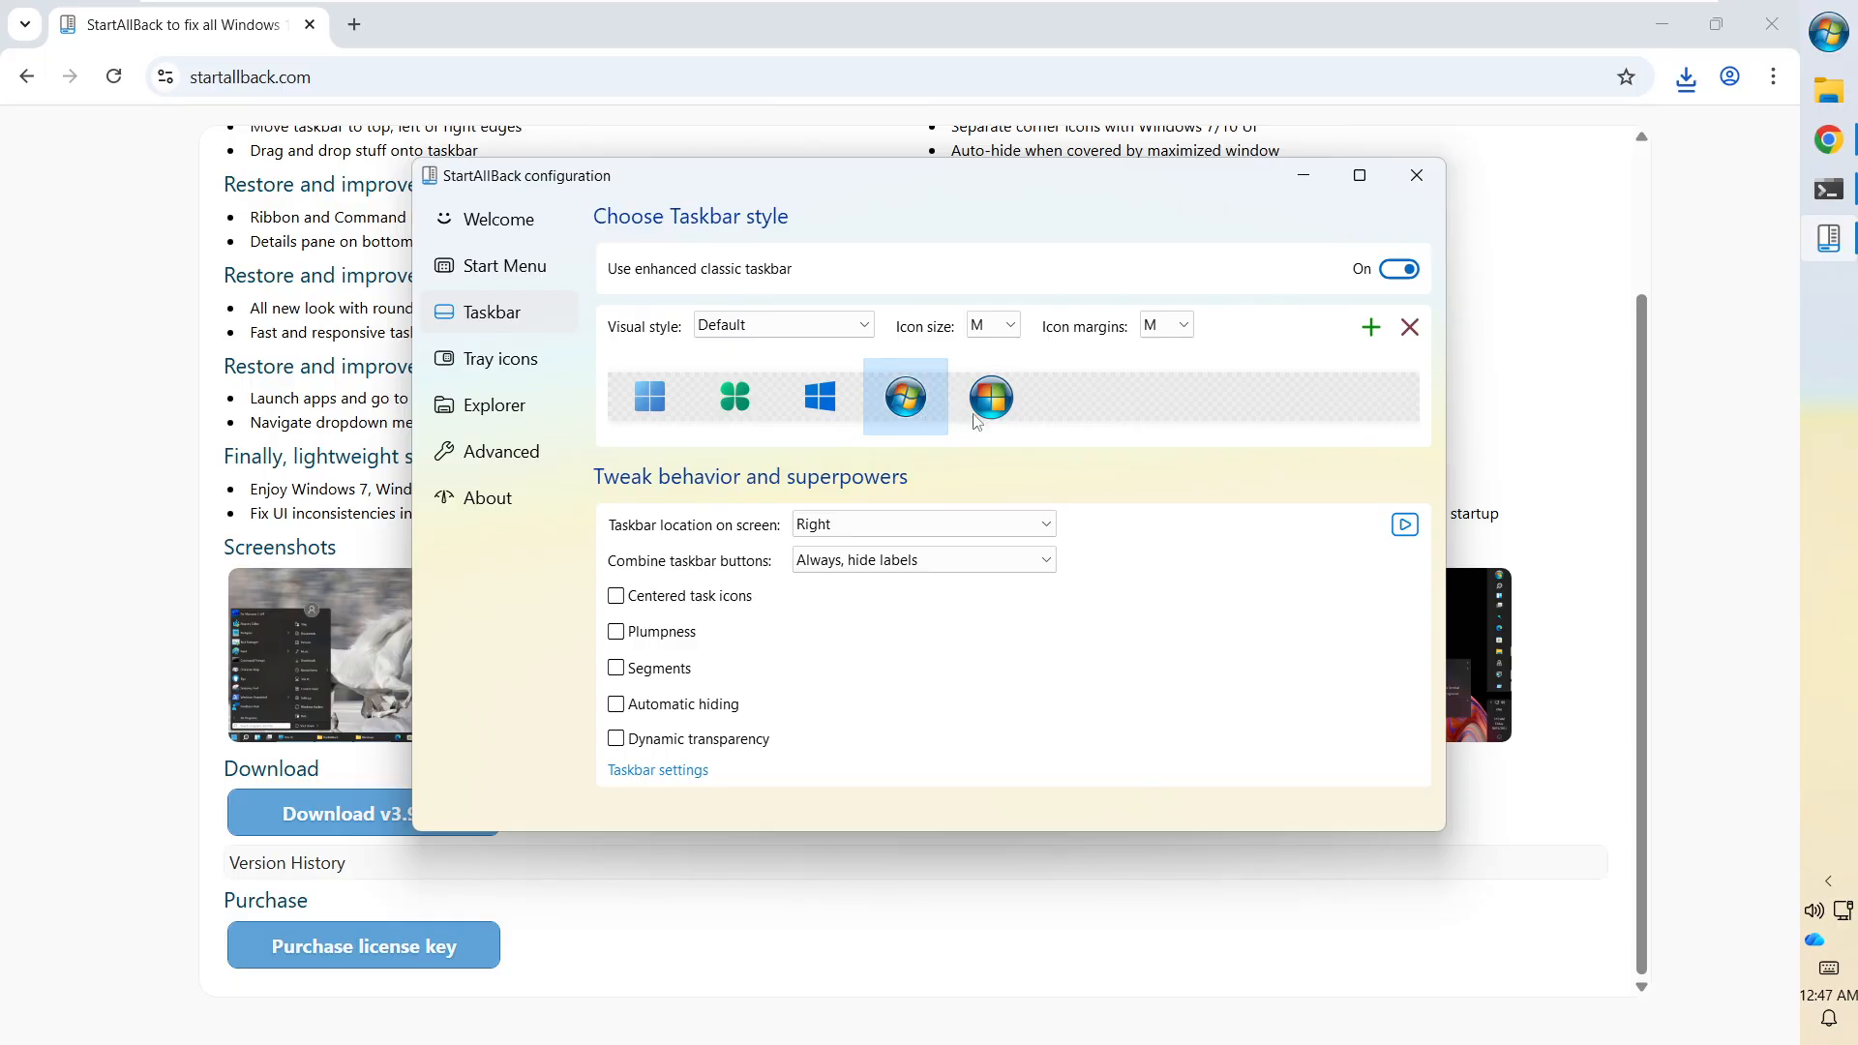
left_click(1014, 420)
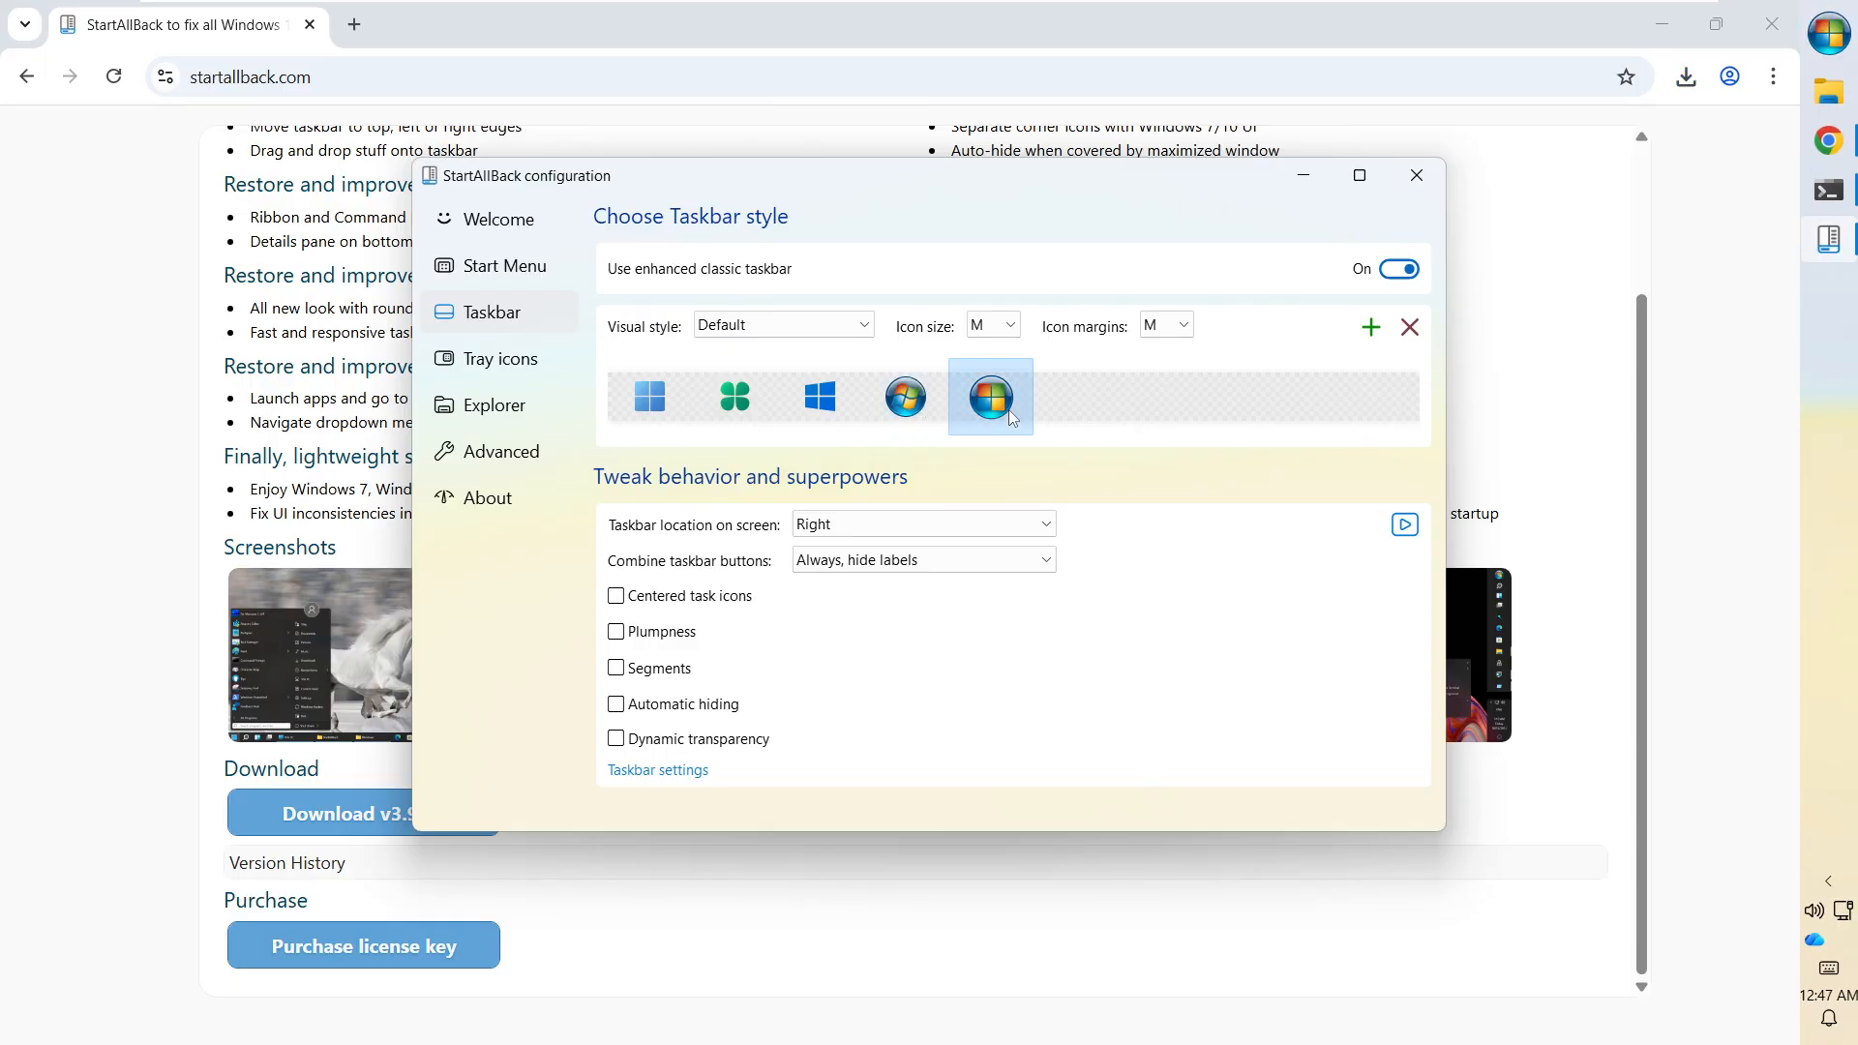
left_click(915, 405)
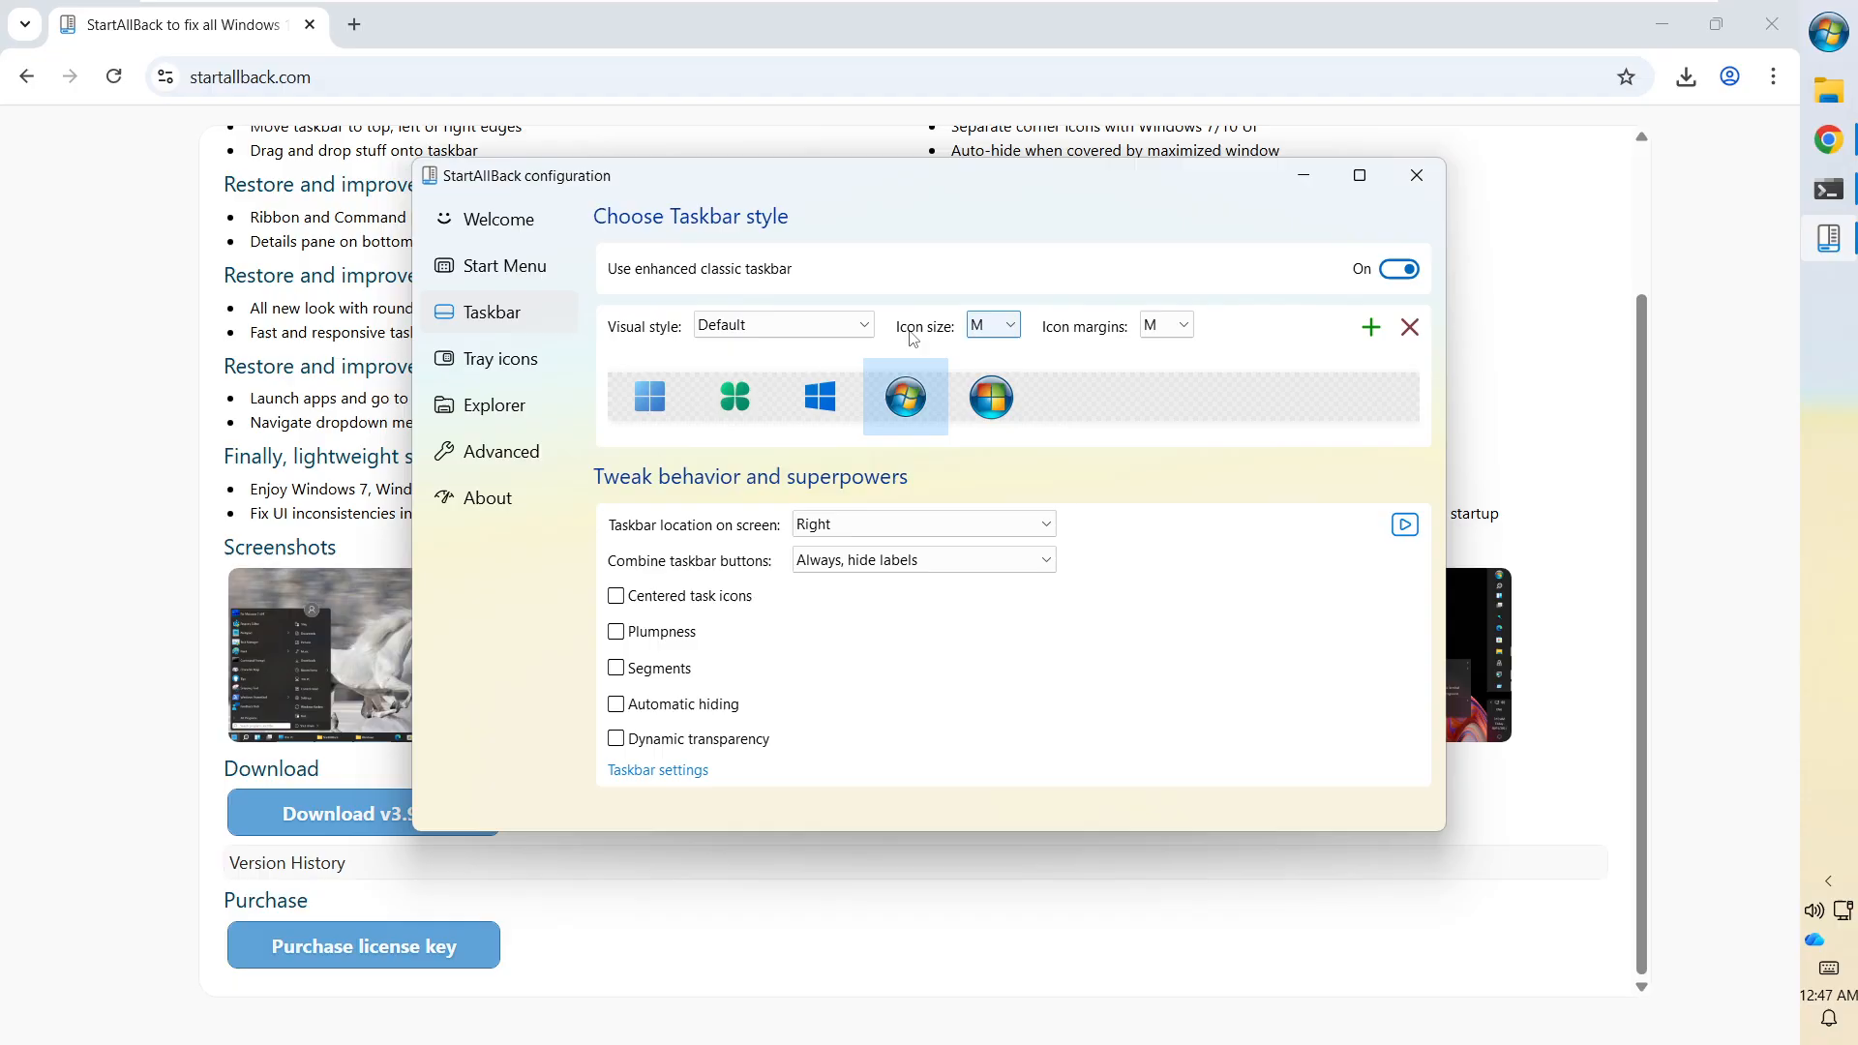
Try taskbar icon sizes S, L and then M.
left_click(987, 334)
left_click(989, 348)
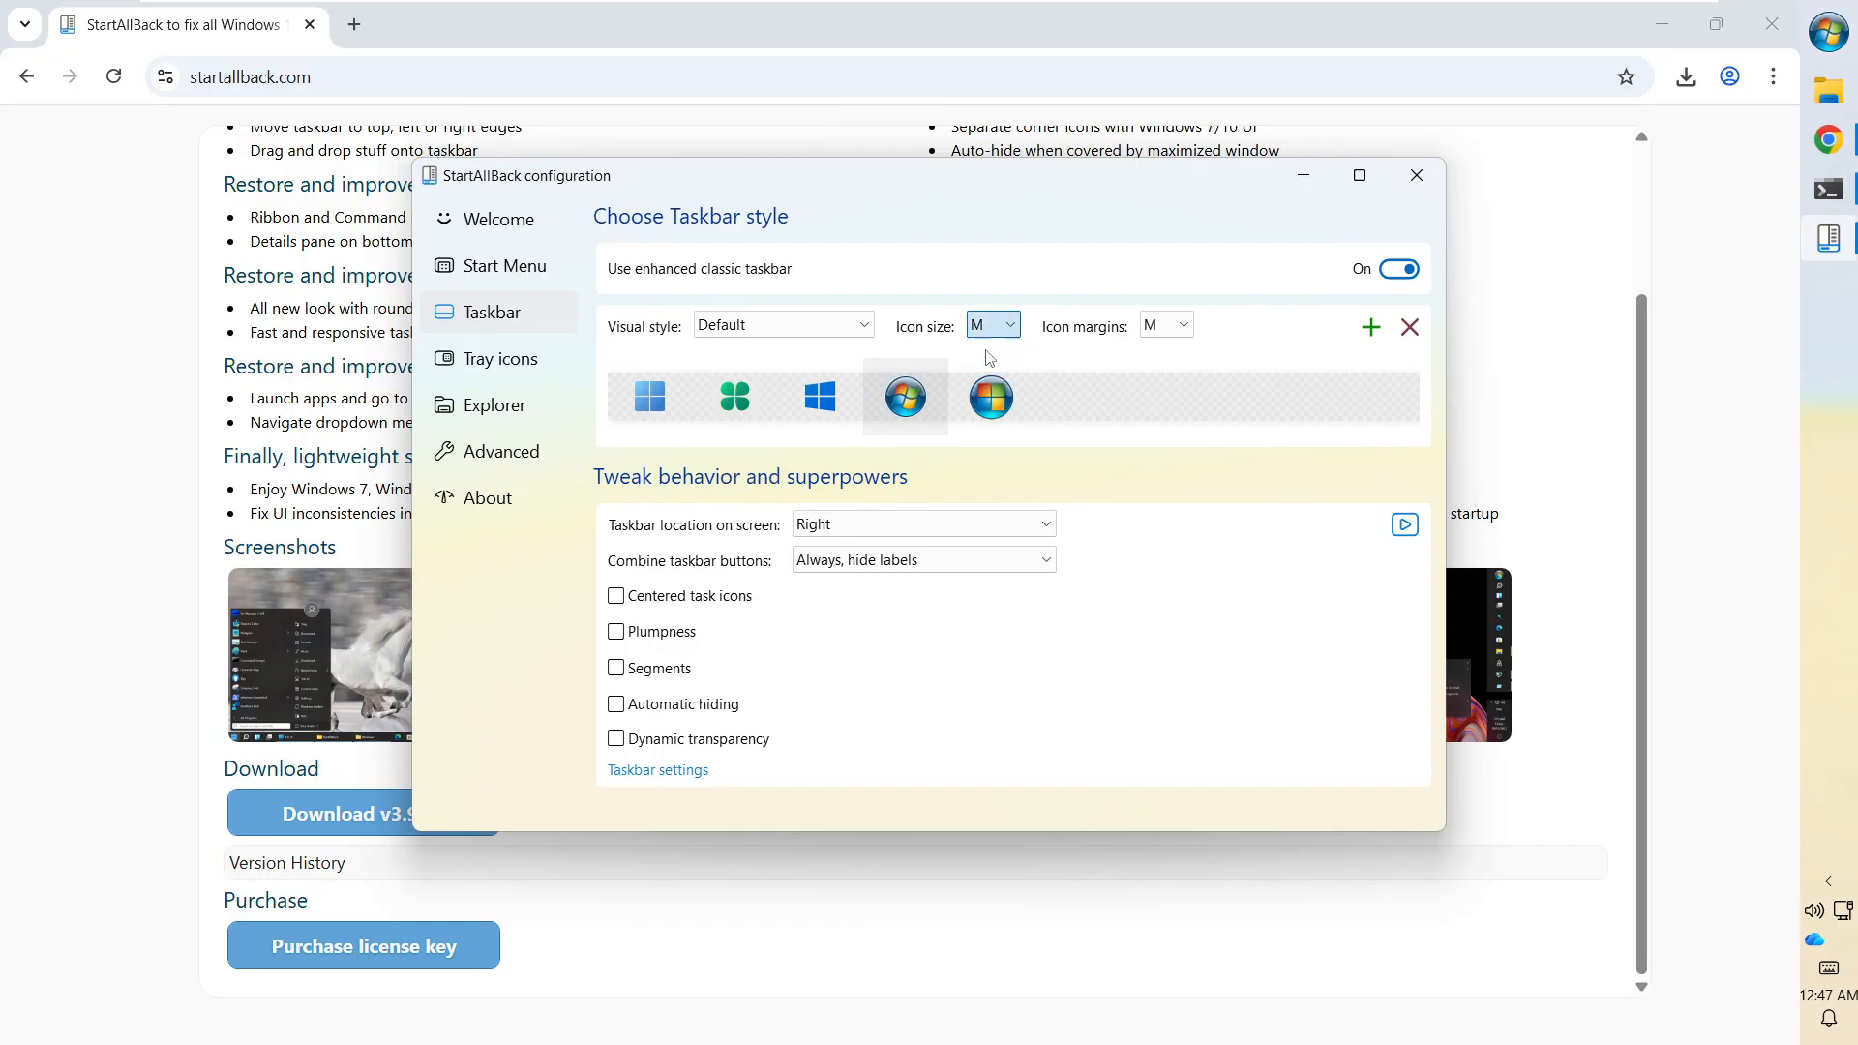
left_click(993, 334)
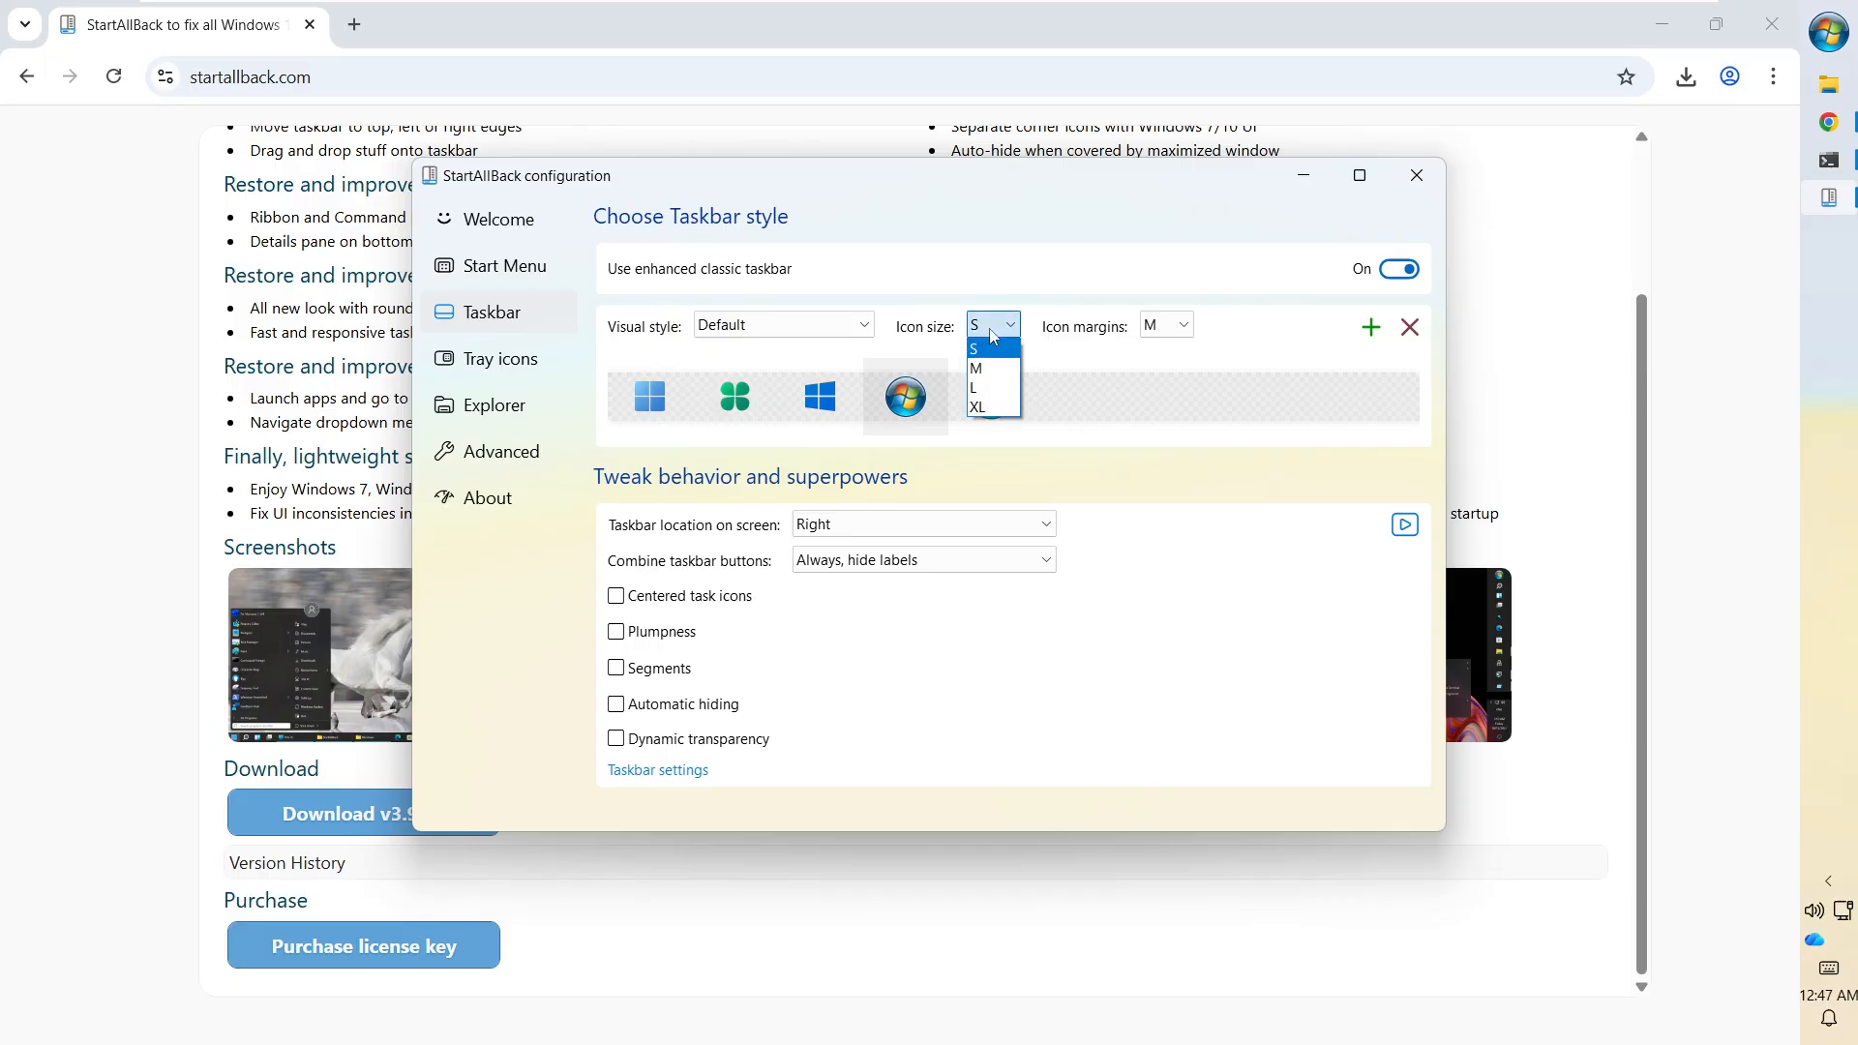
left_click(985, 387)
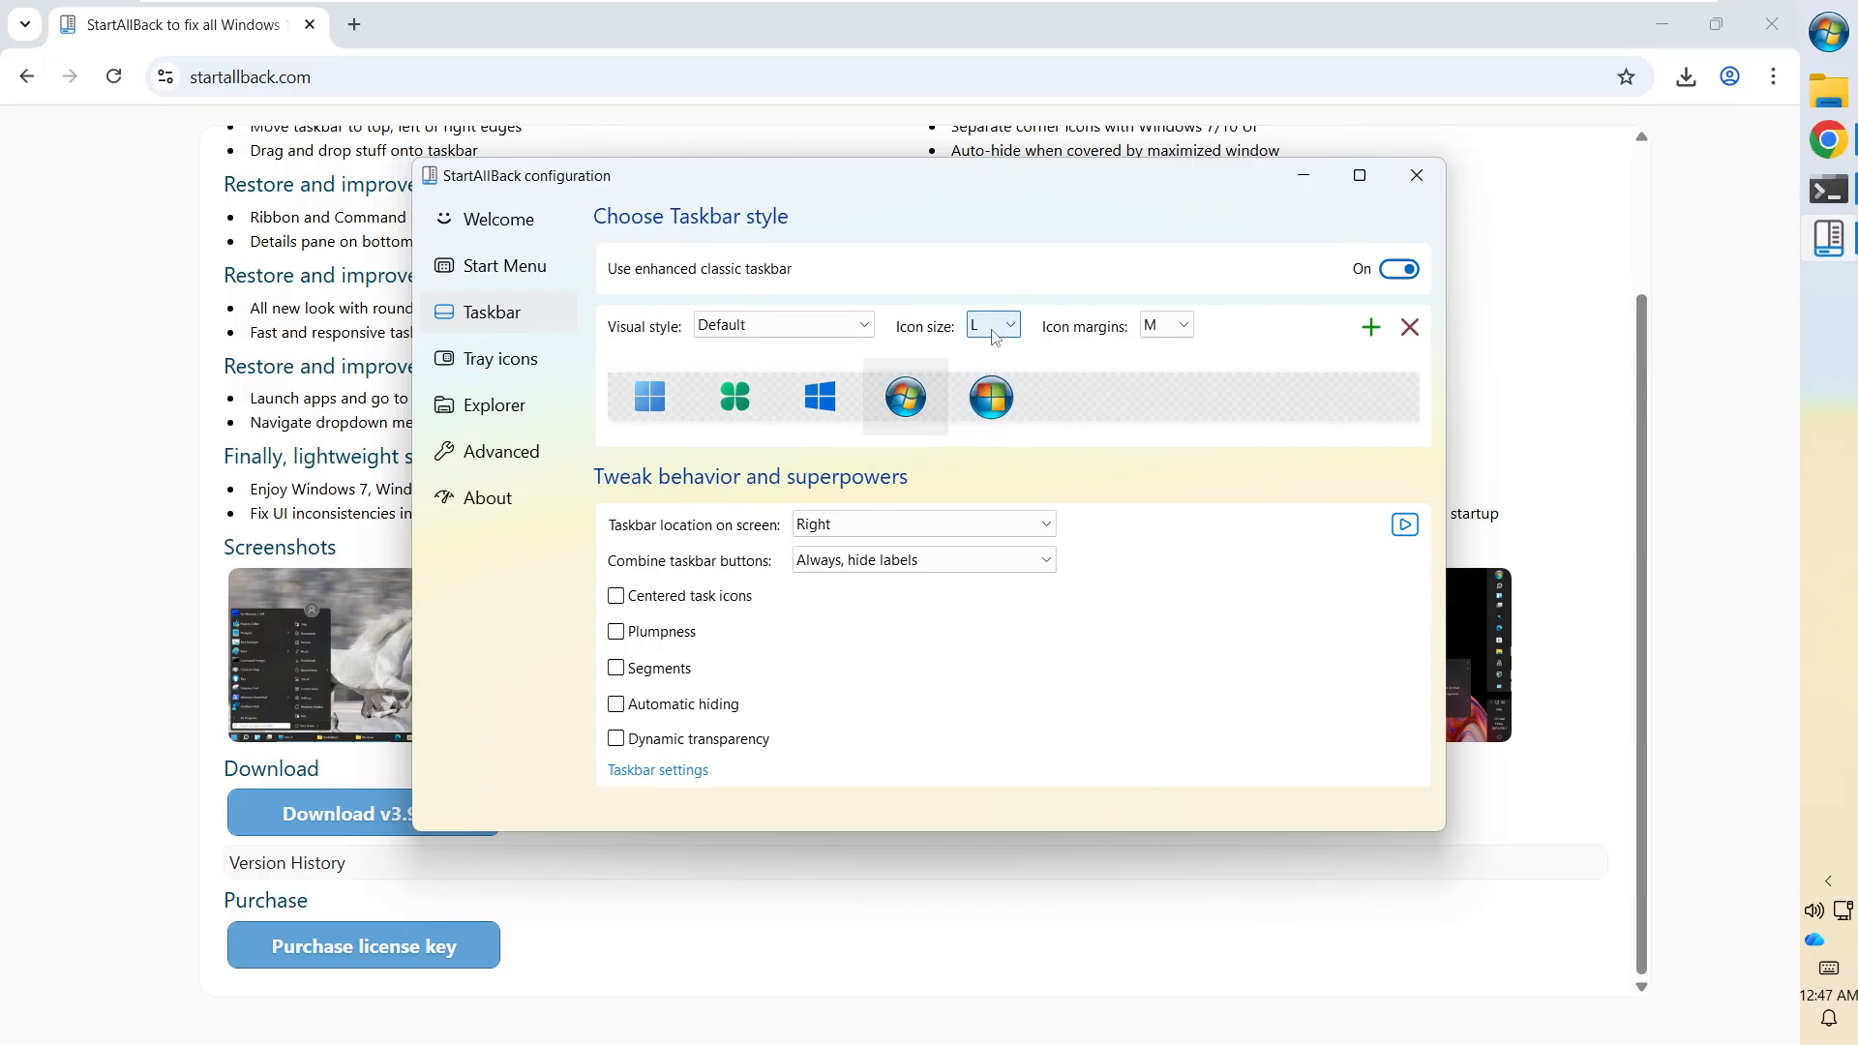
left_click(994, 334)
left_click(993, 369)
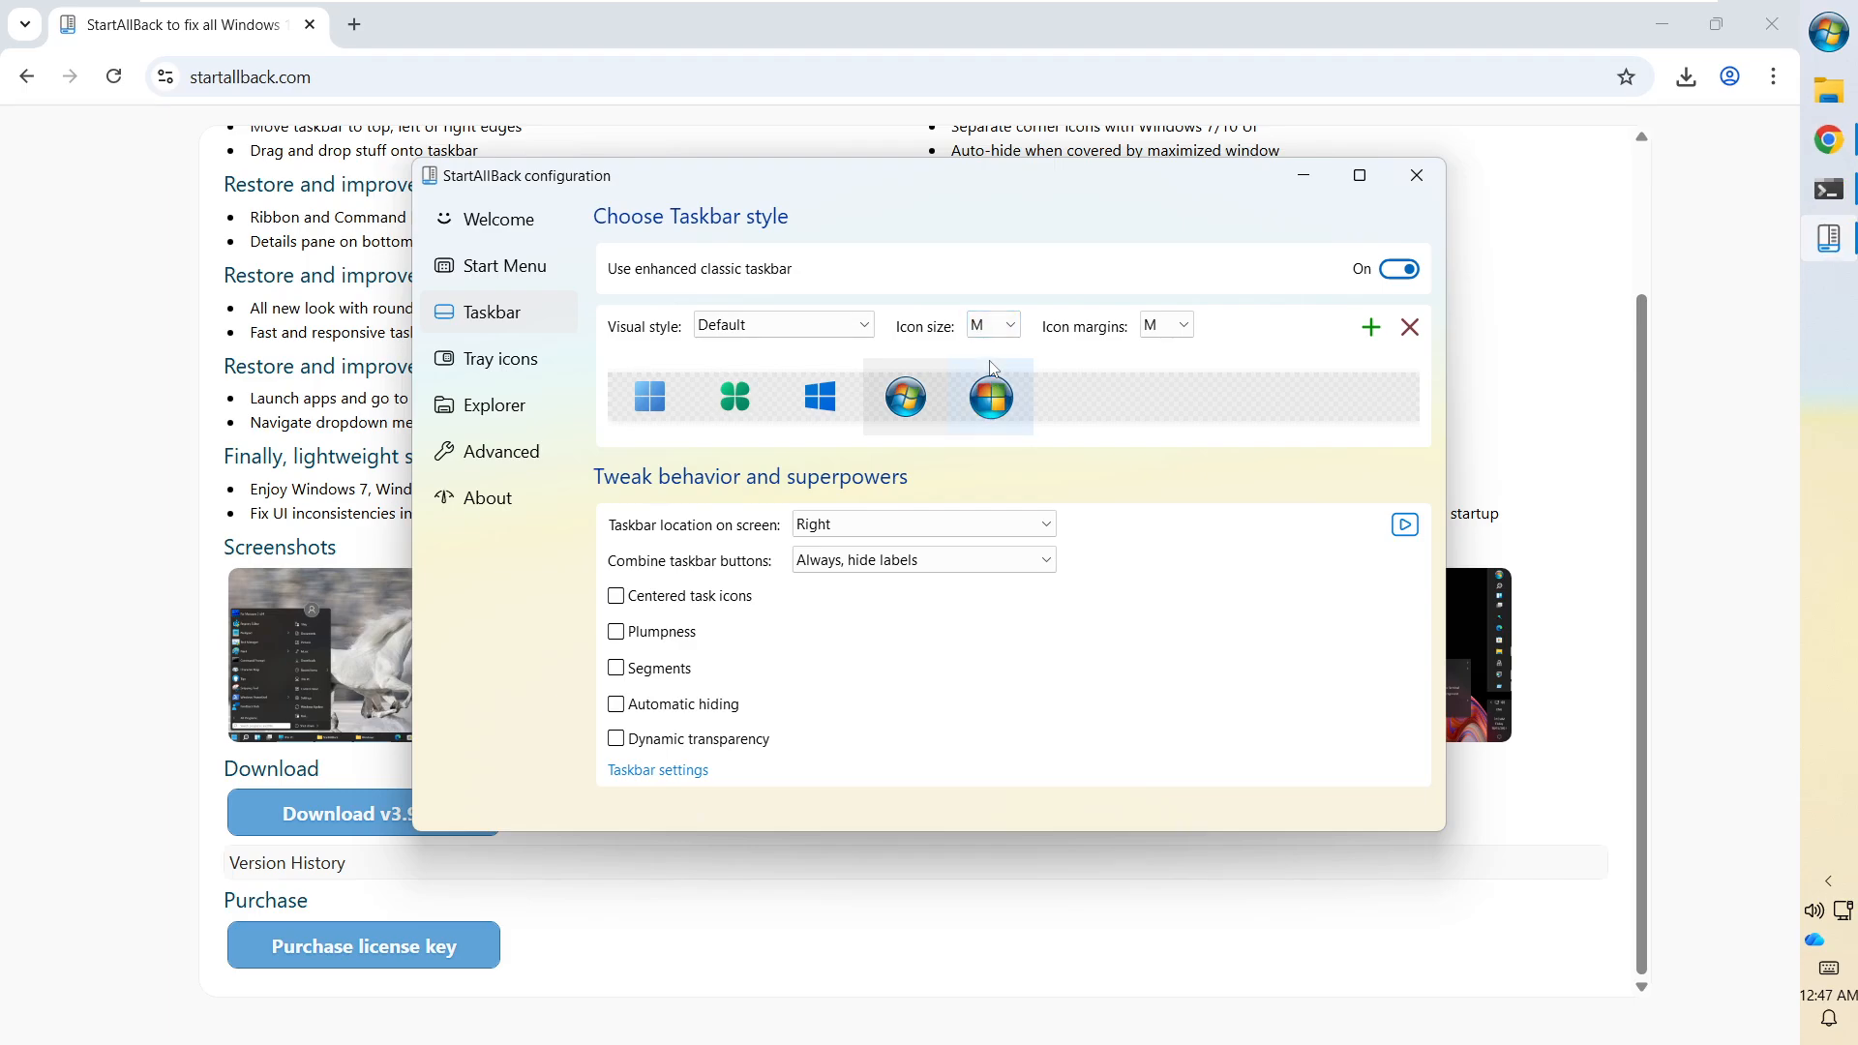
Try icon margins S, XL and XS, settling on S.
left_click(1143, 331)
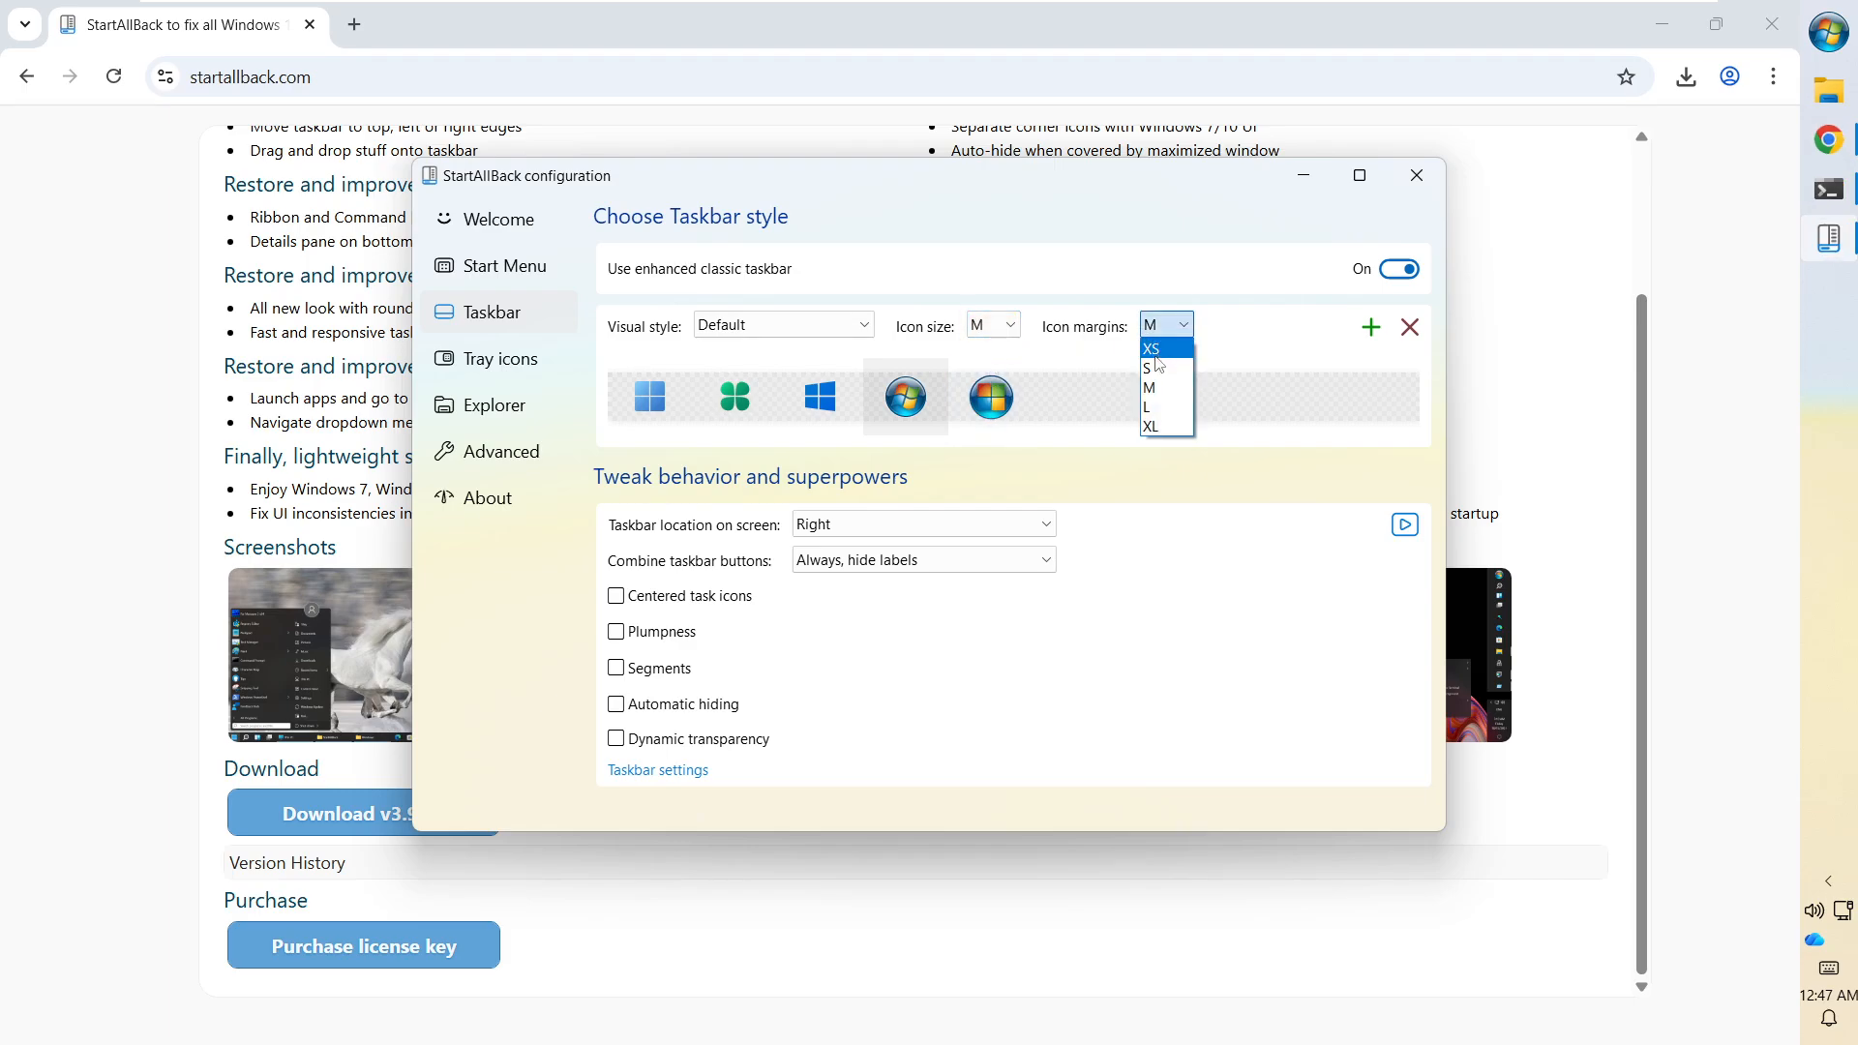
left_click(1154, 373)
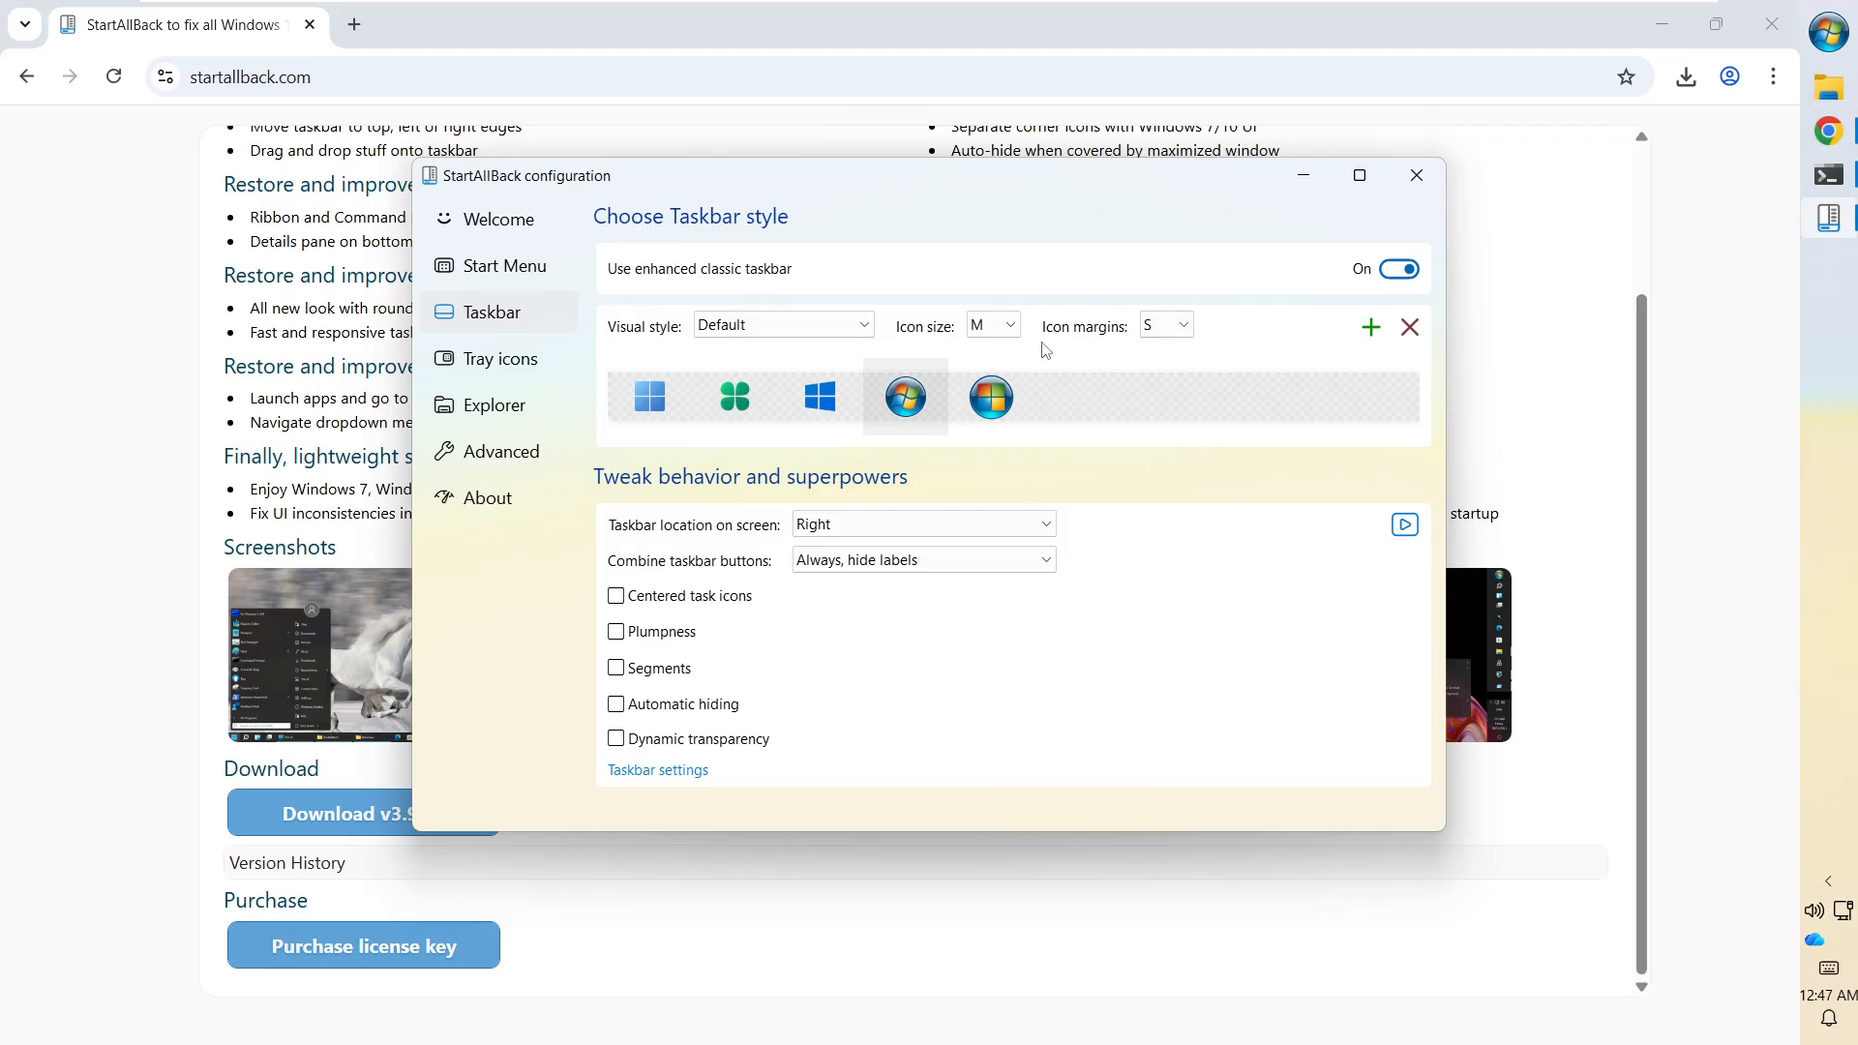
left_click(1159, 331)
left_click(1168, 427)
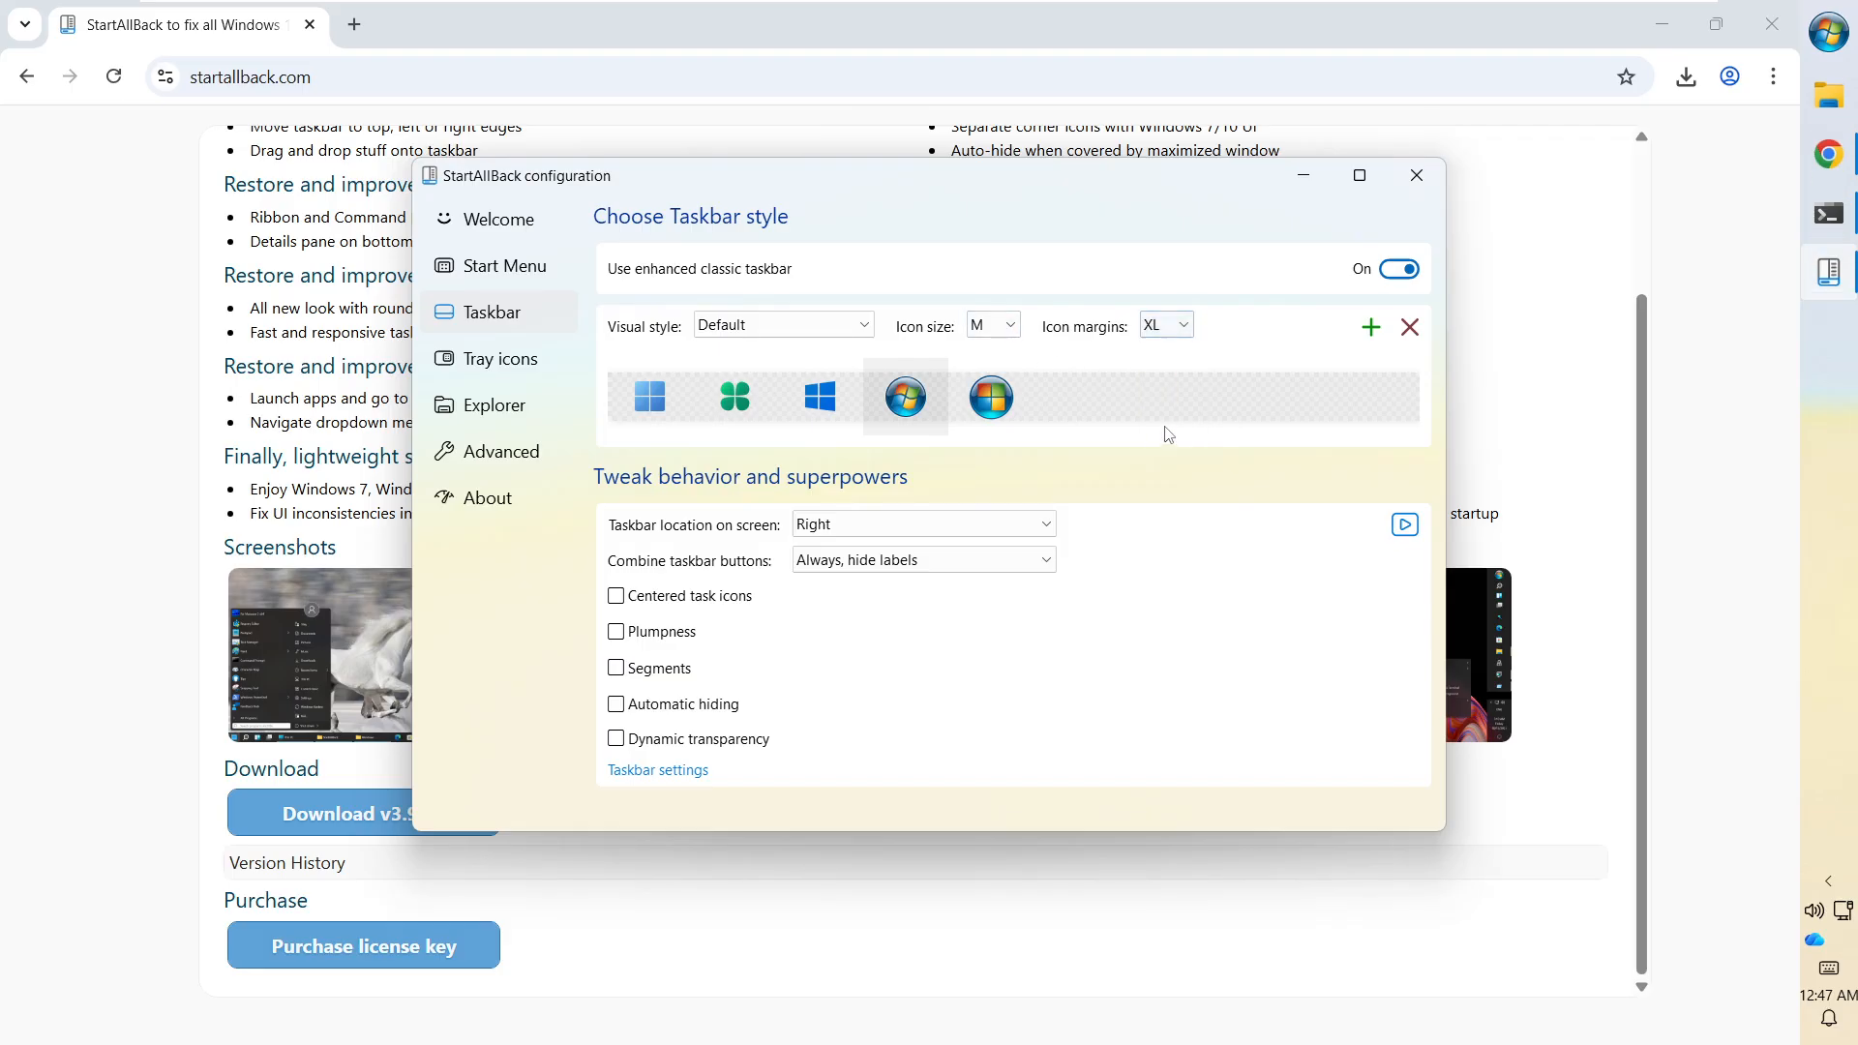
left_click(1157, 331)
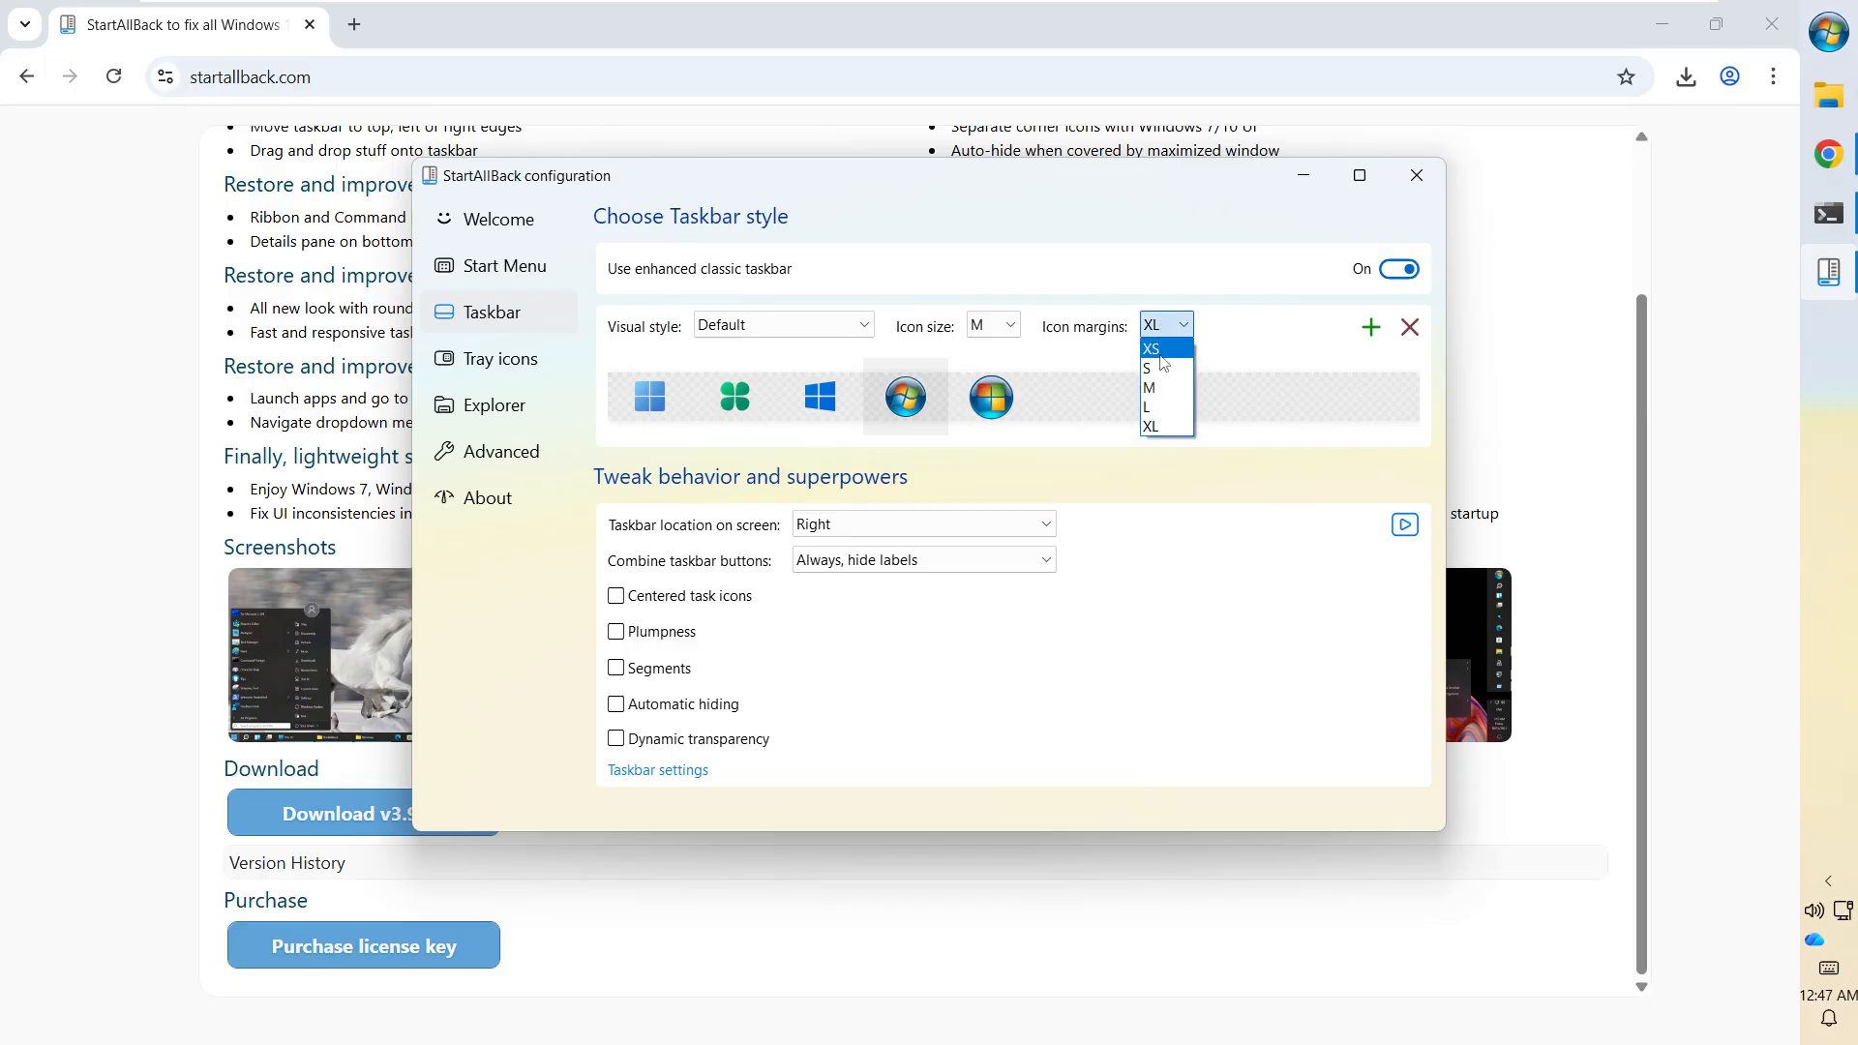
left_click(1153, 349)
left_click(1161, 326)
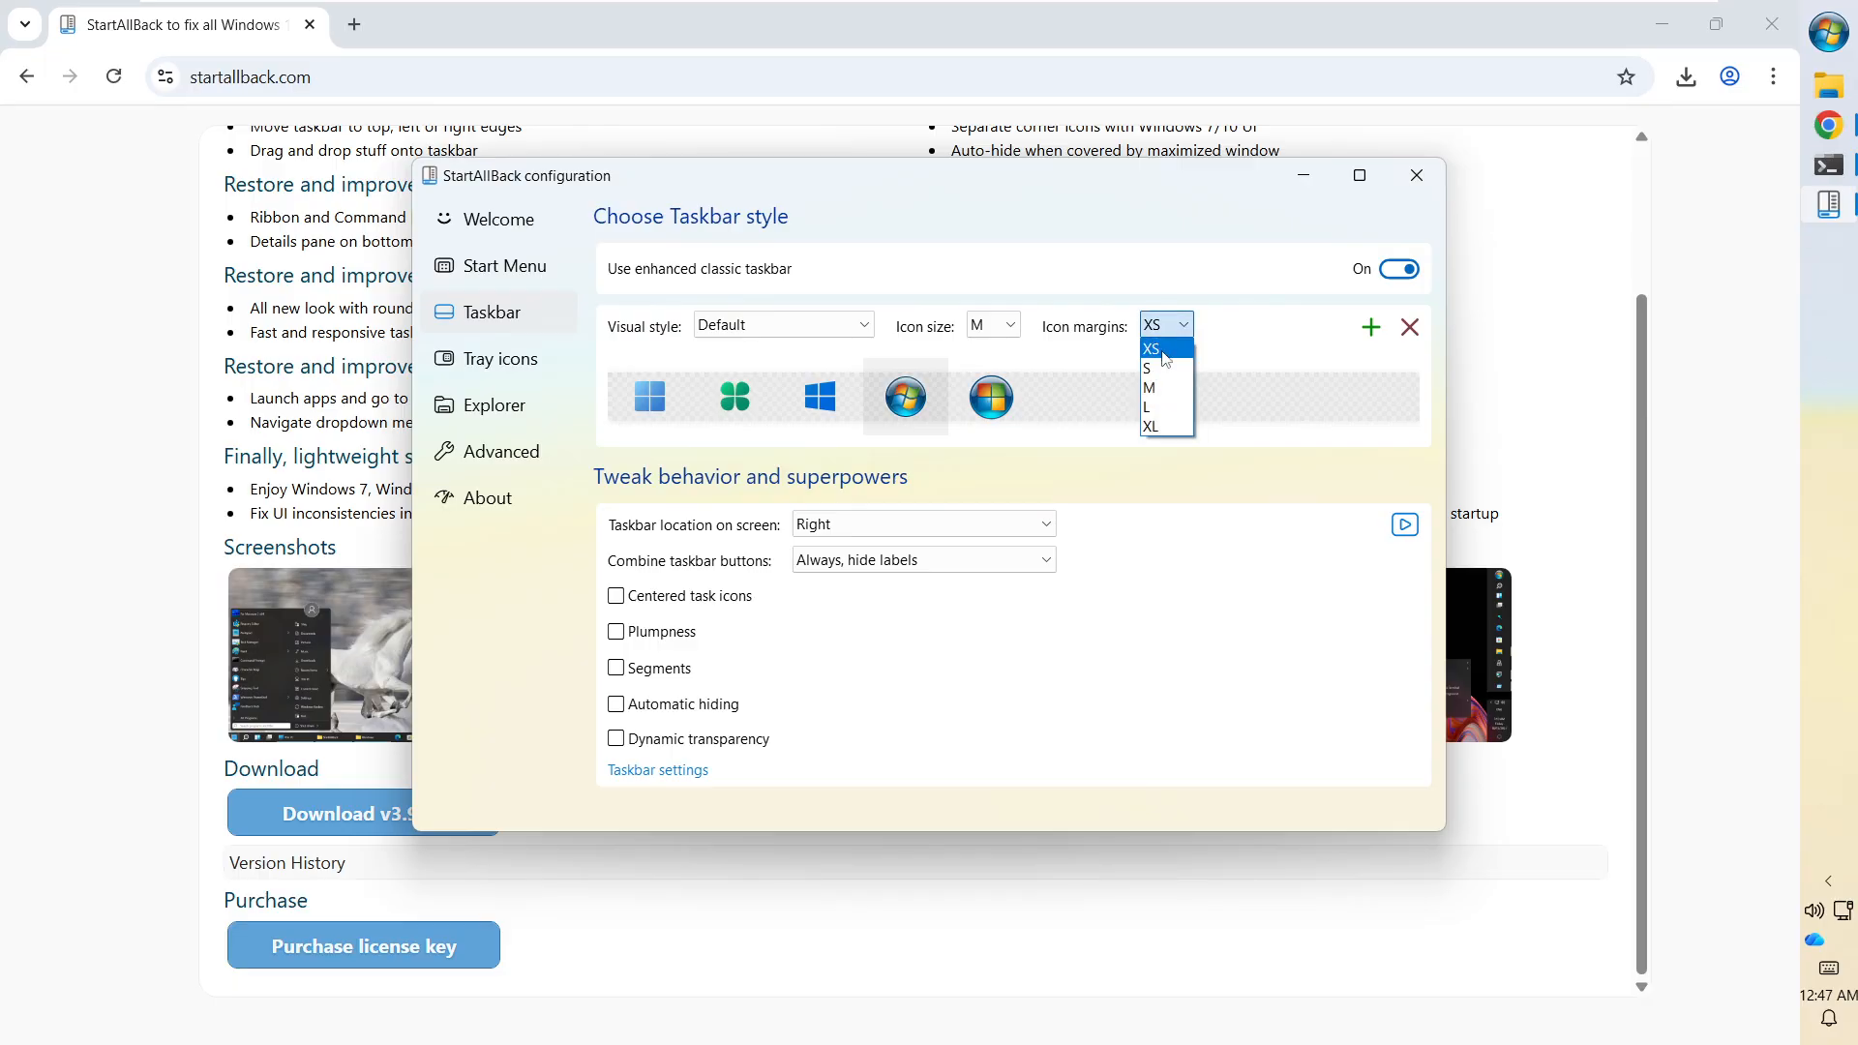
left_click(1157, 351)
Change the taskbar icon size to L, then finally to S.
left_click(998, 333)
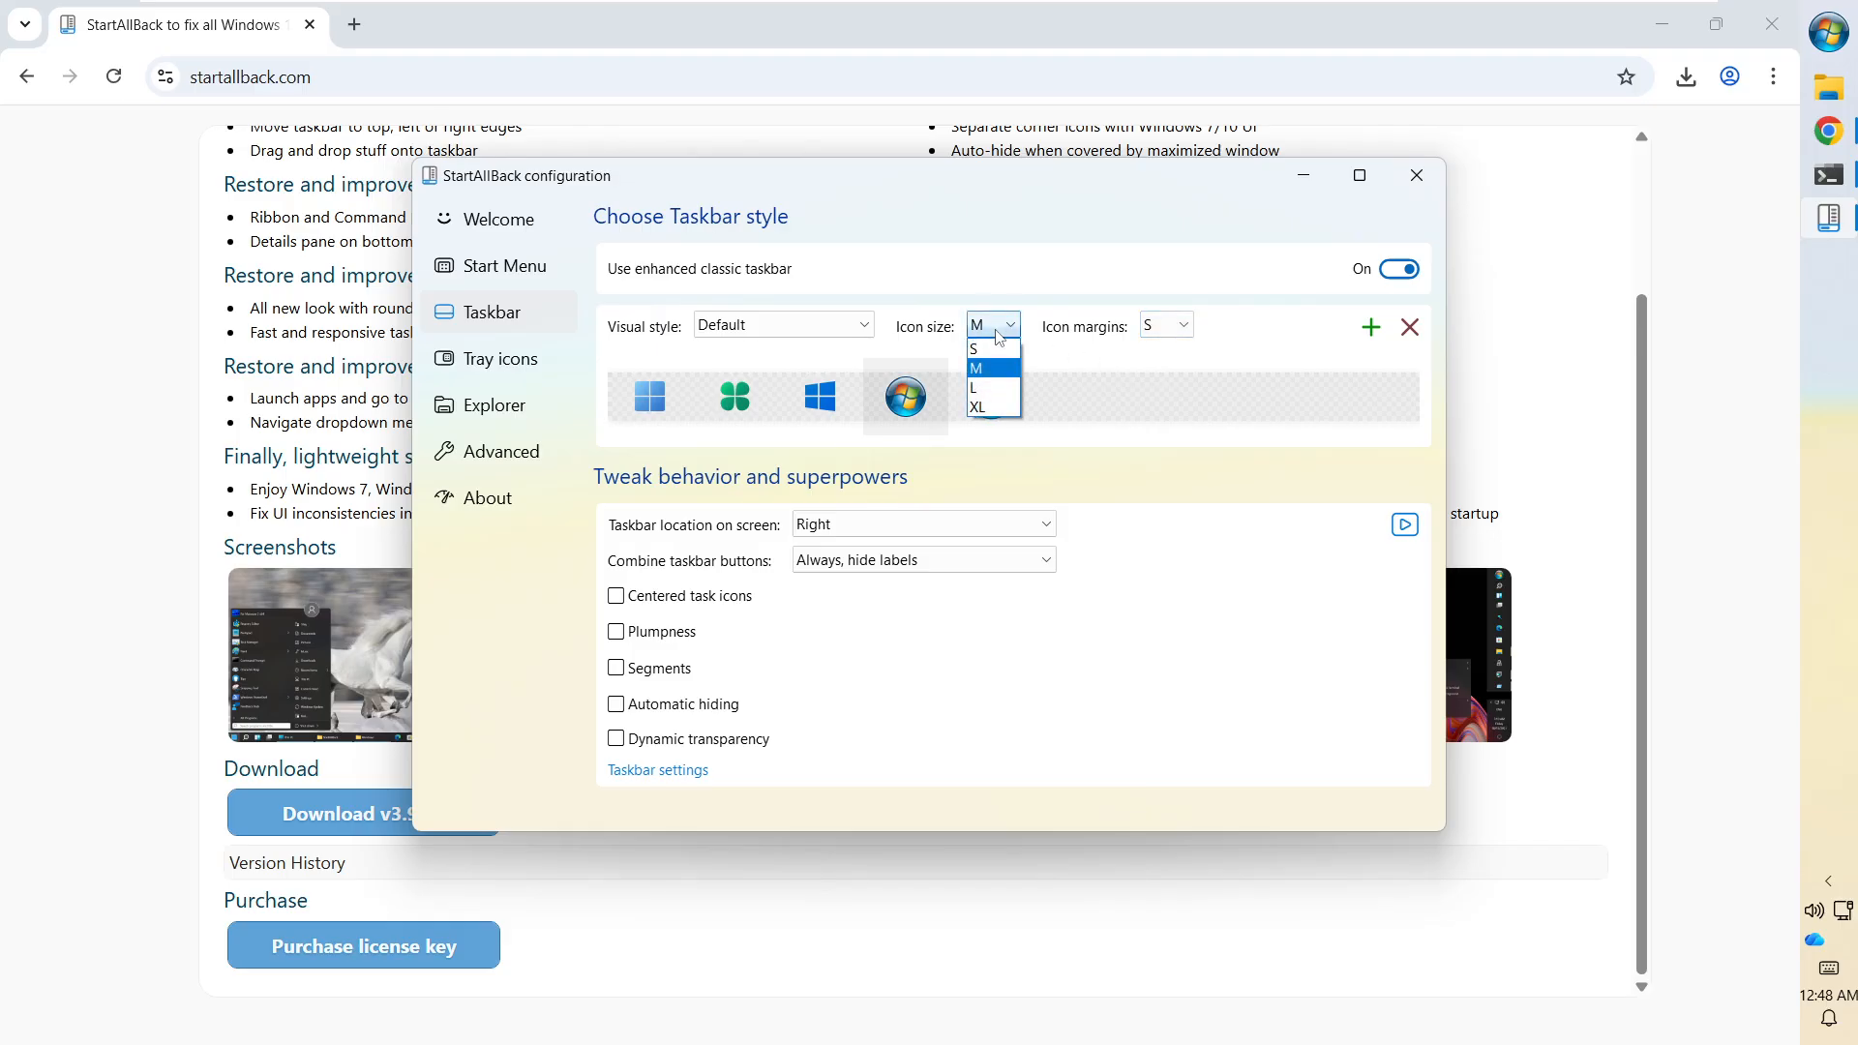
left_click(997, 391)
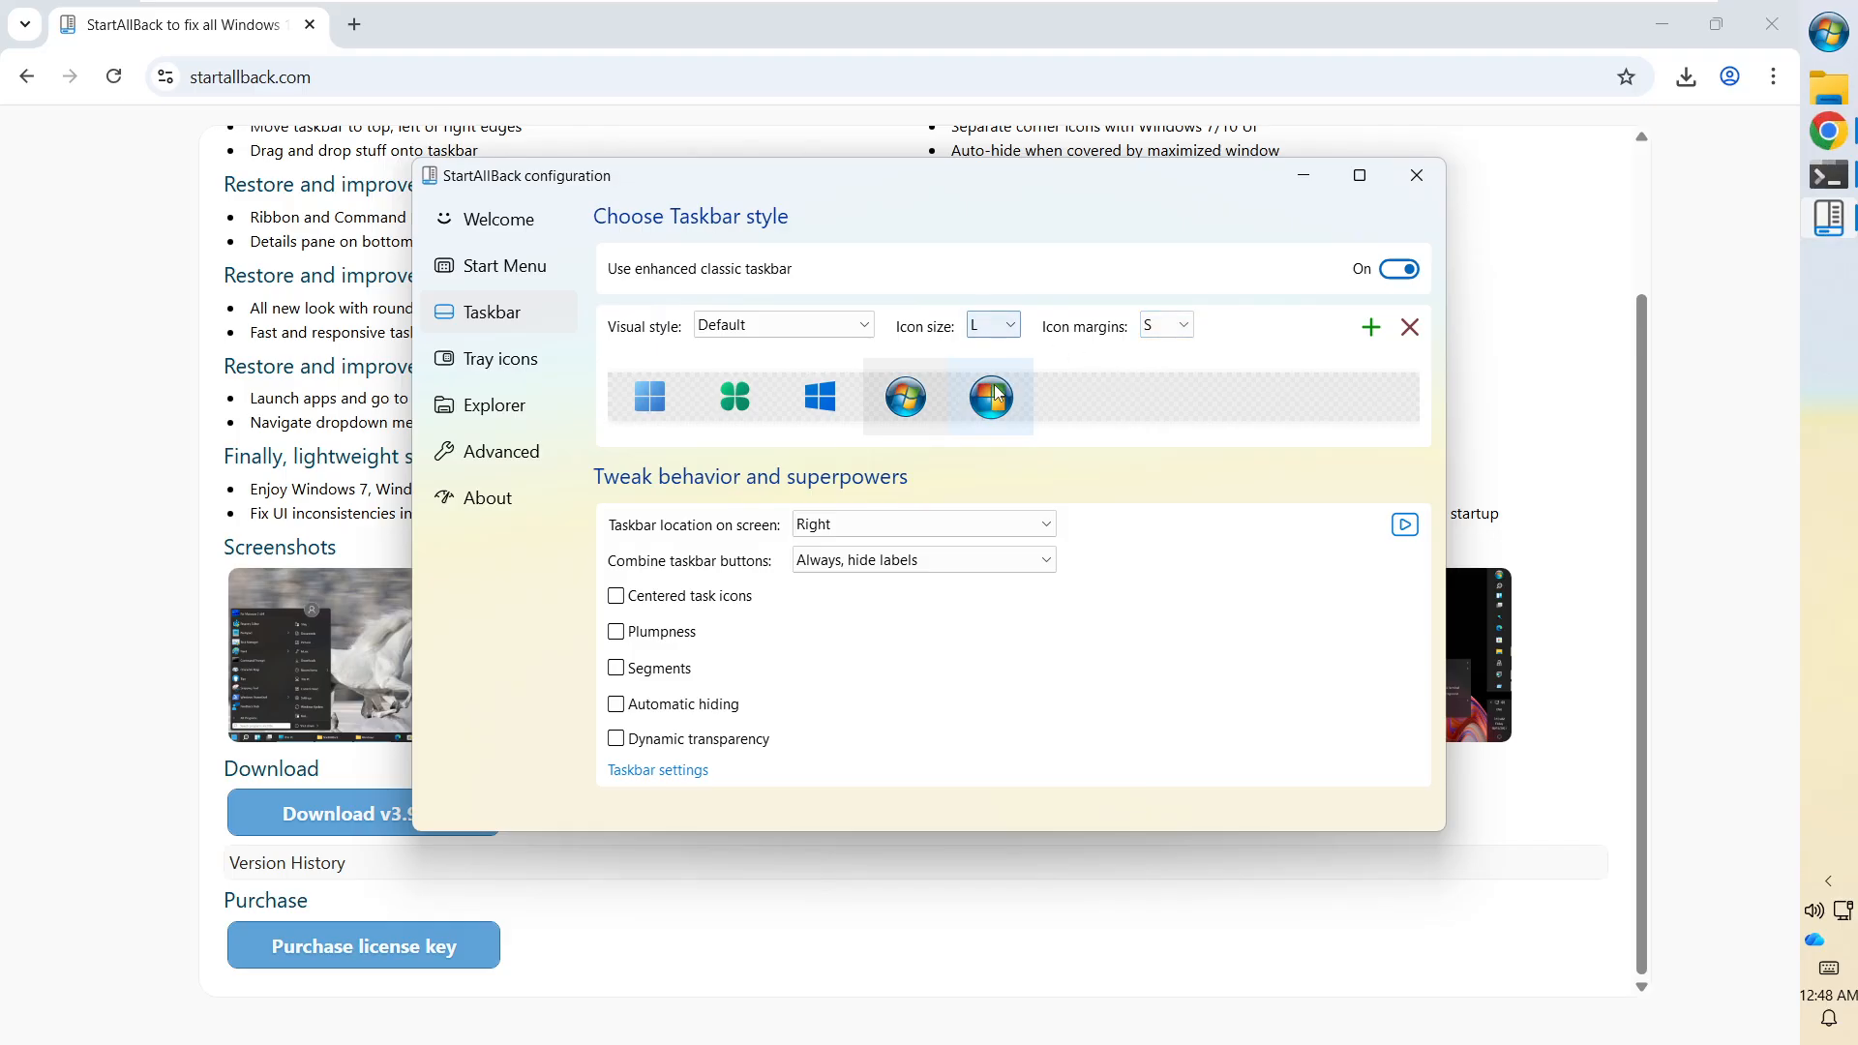
left_click(991, 332)
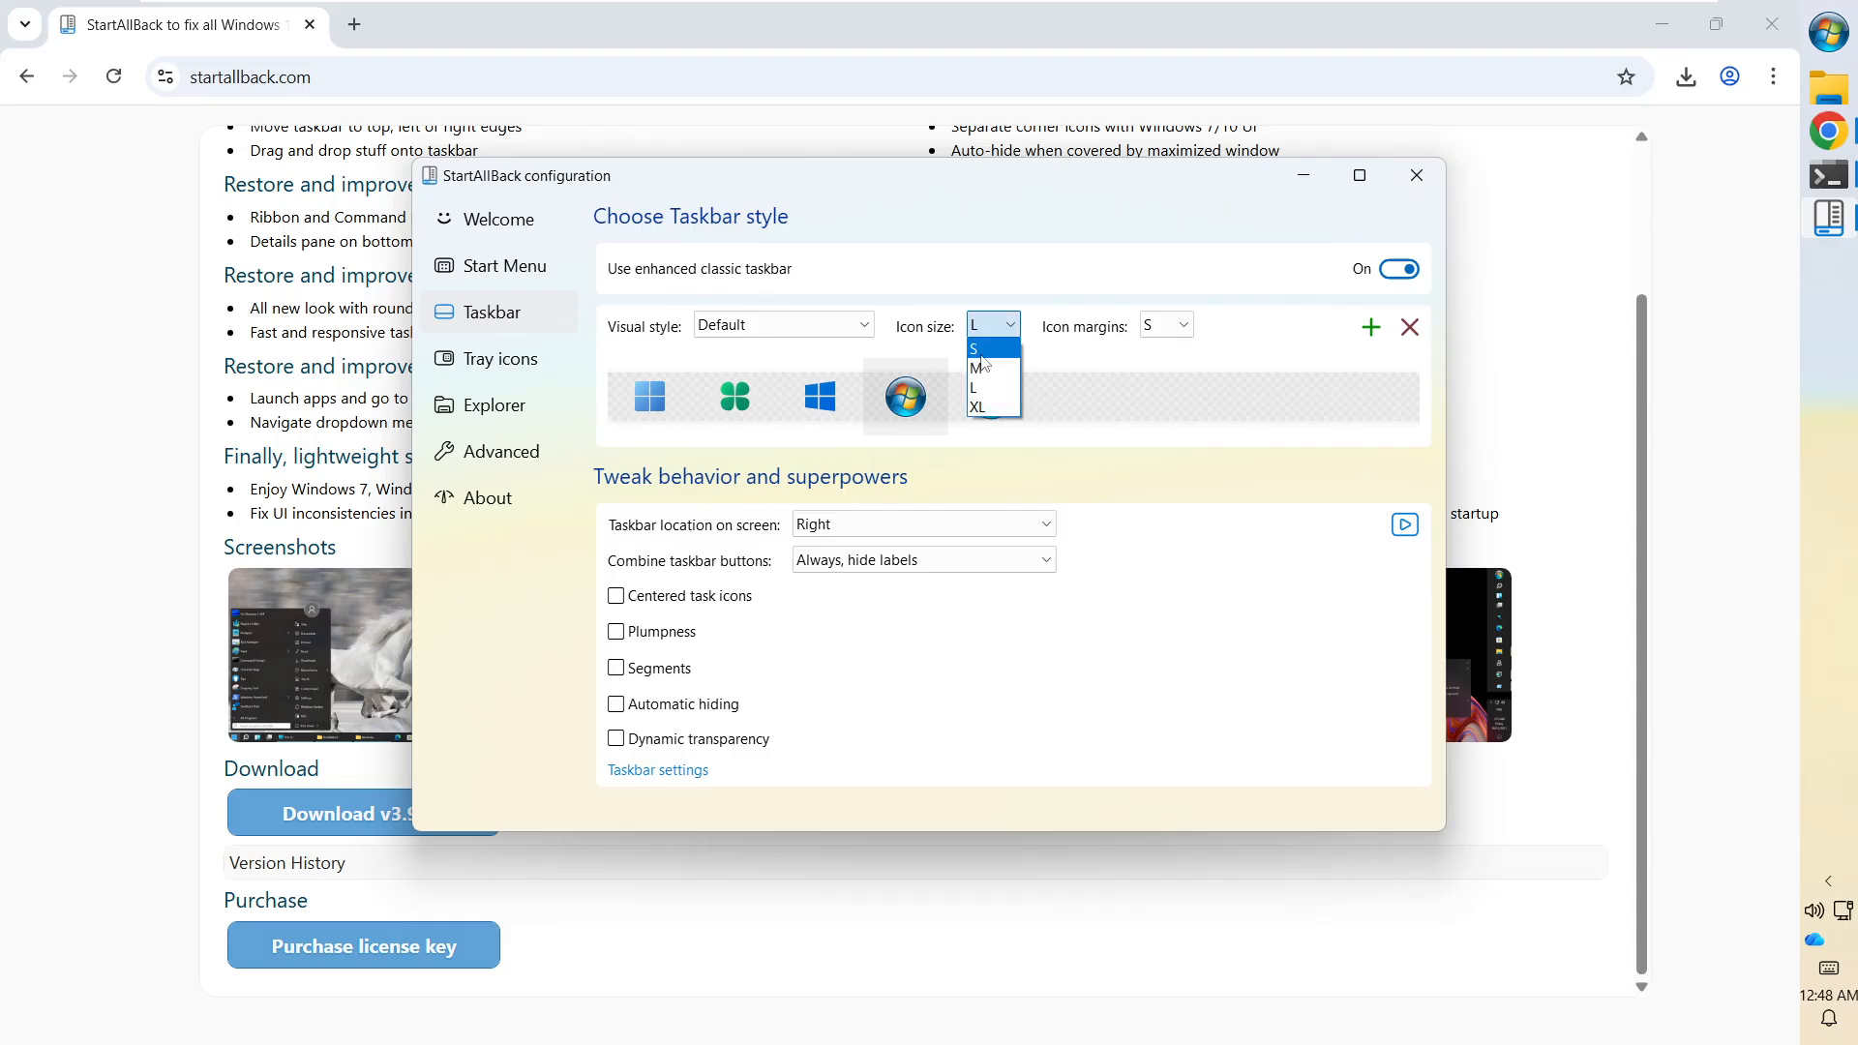
left_click(984, 357)
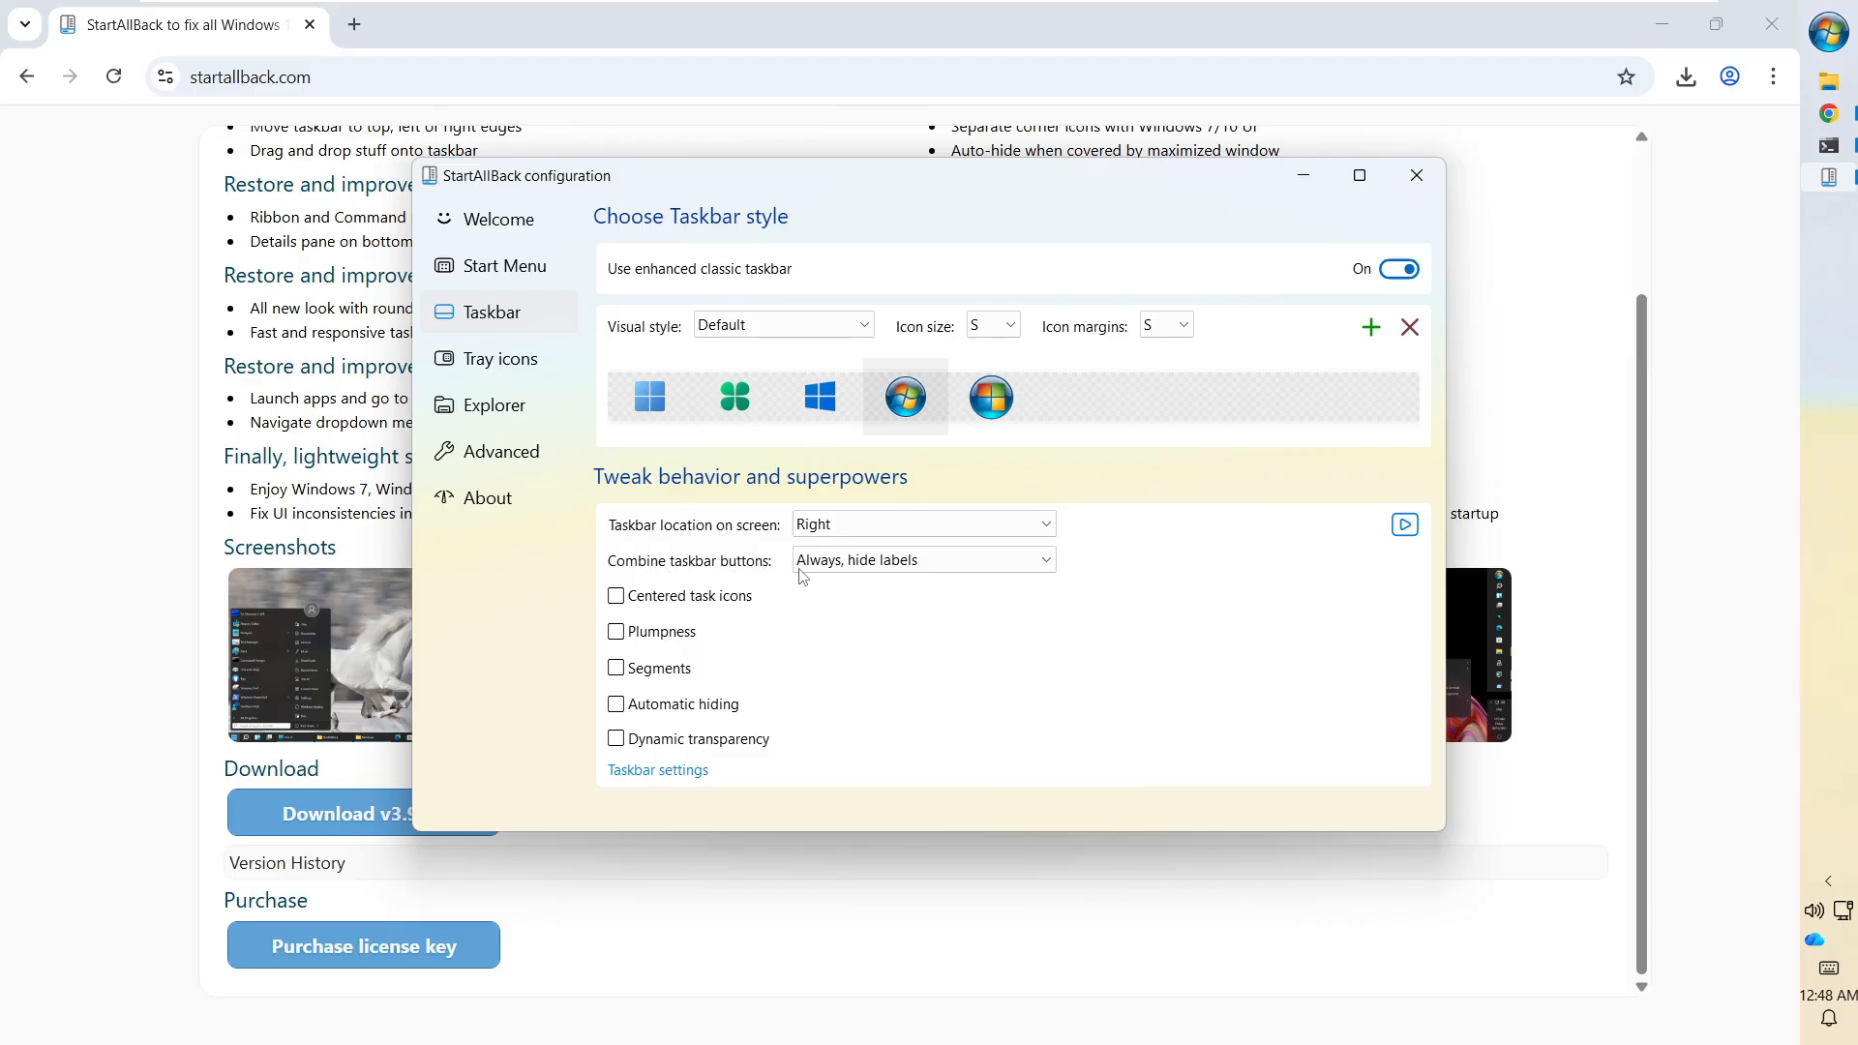
Set Combine taskbar buttons to Never and enable taskbar Segments.
left_click(881, 561)
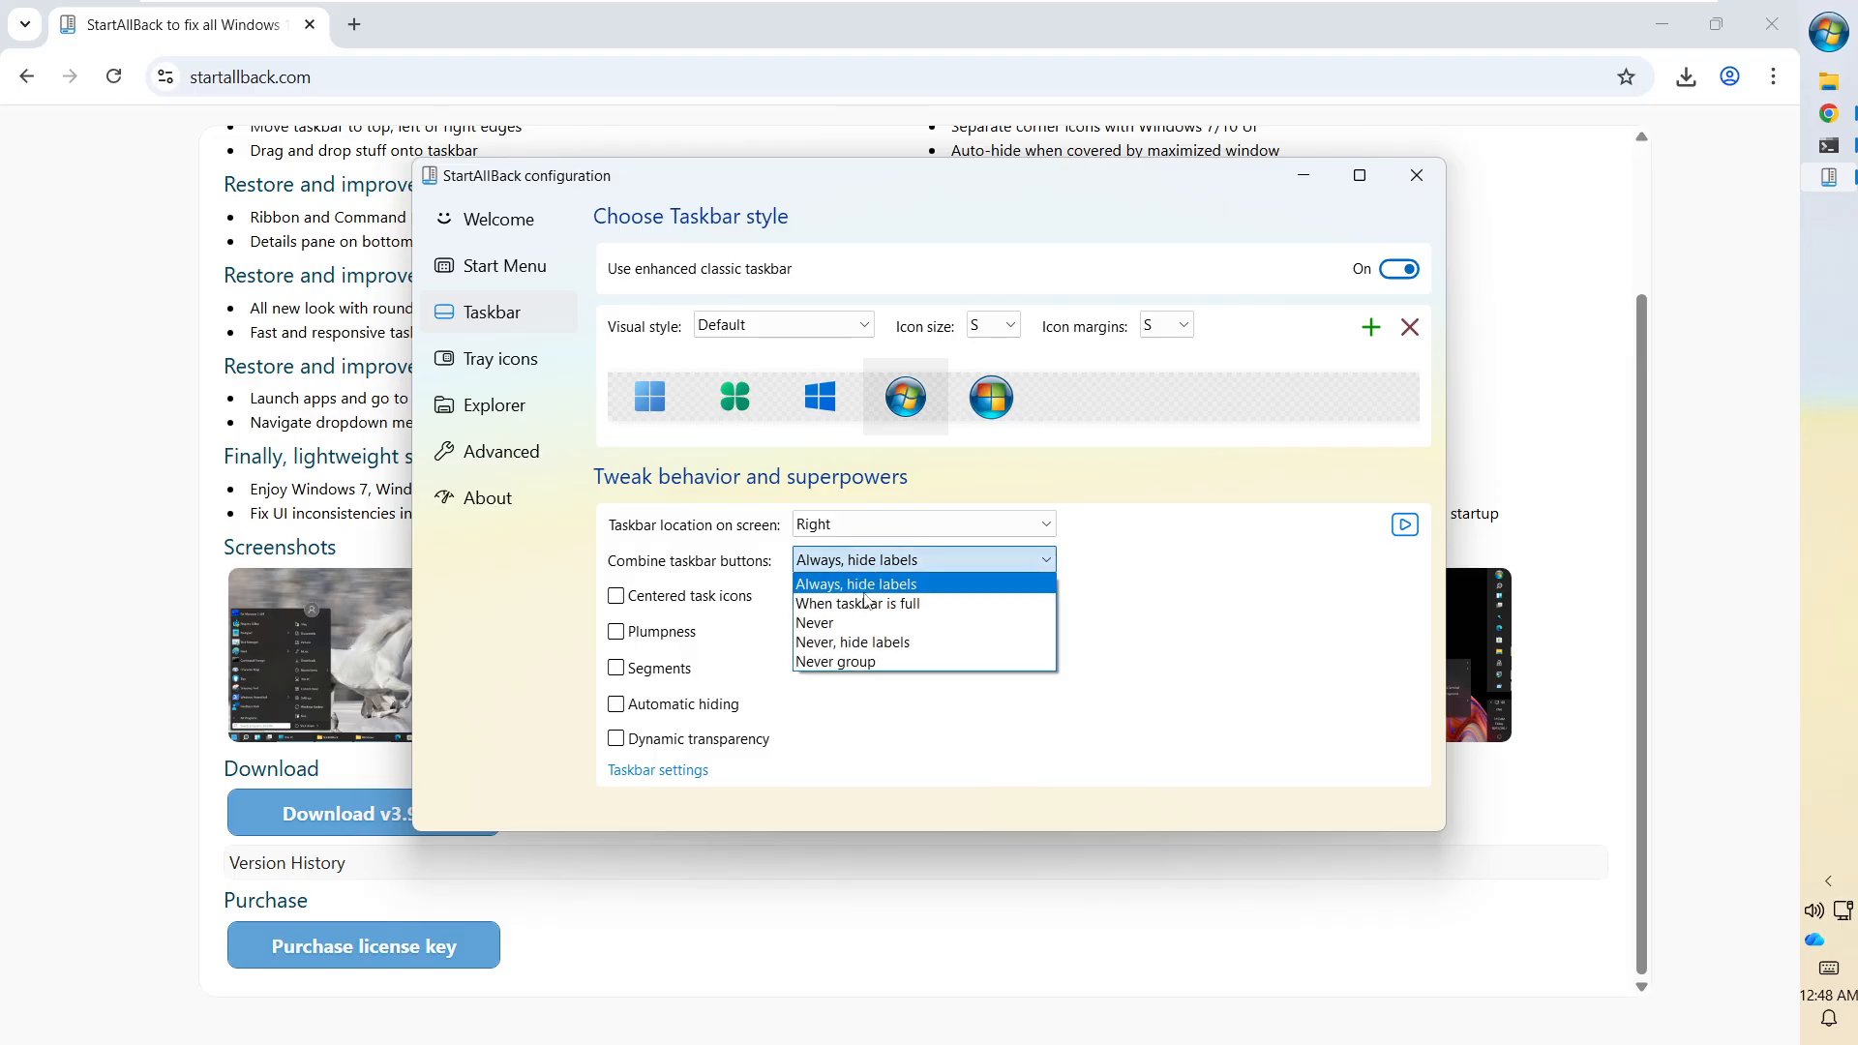
left_click(833, 624)
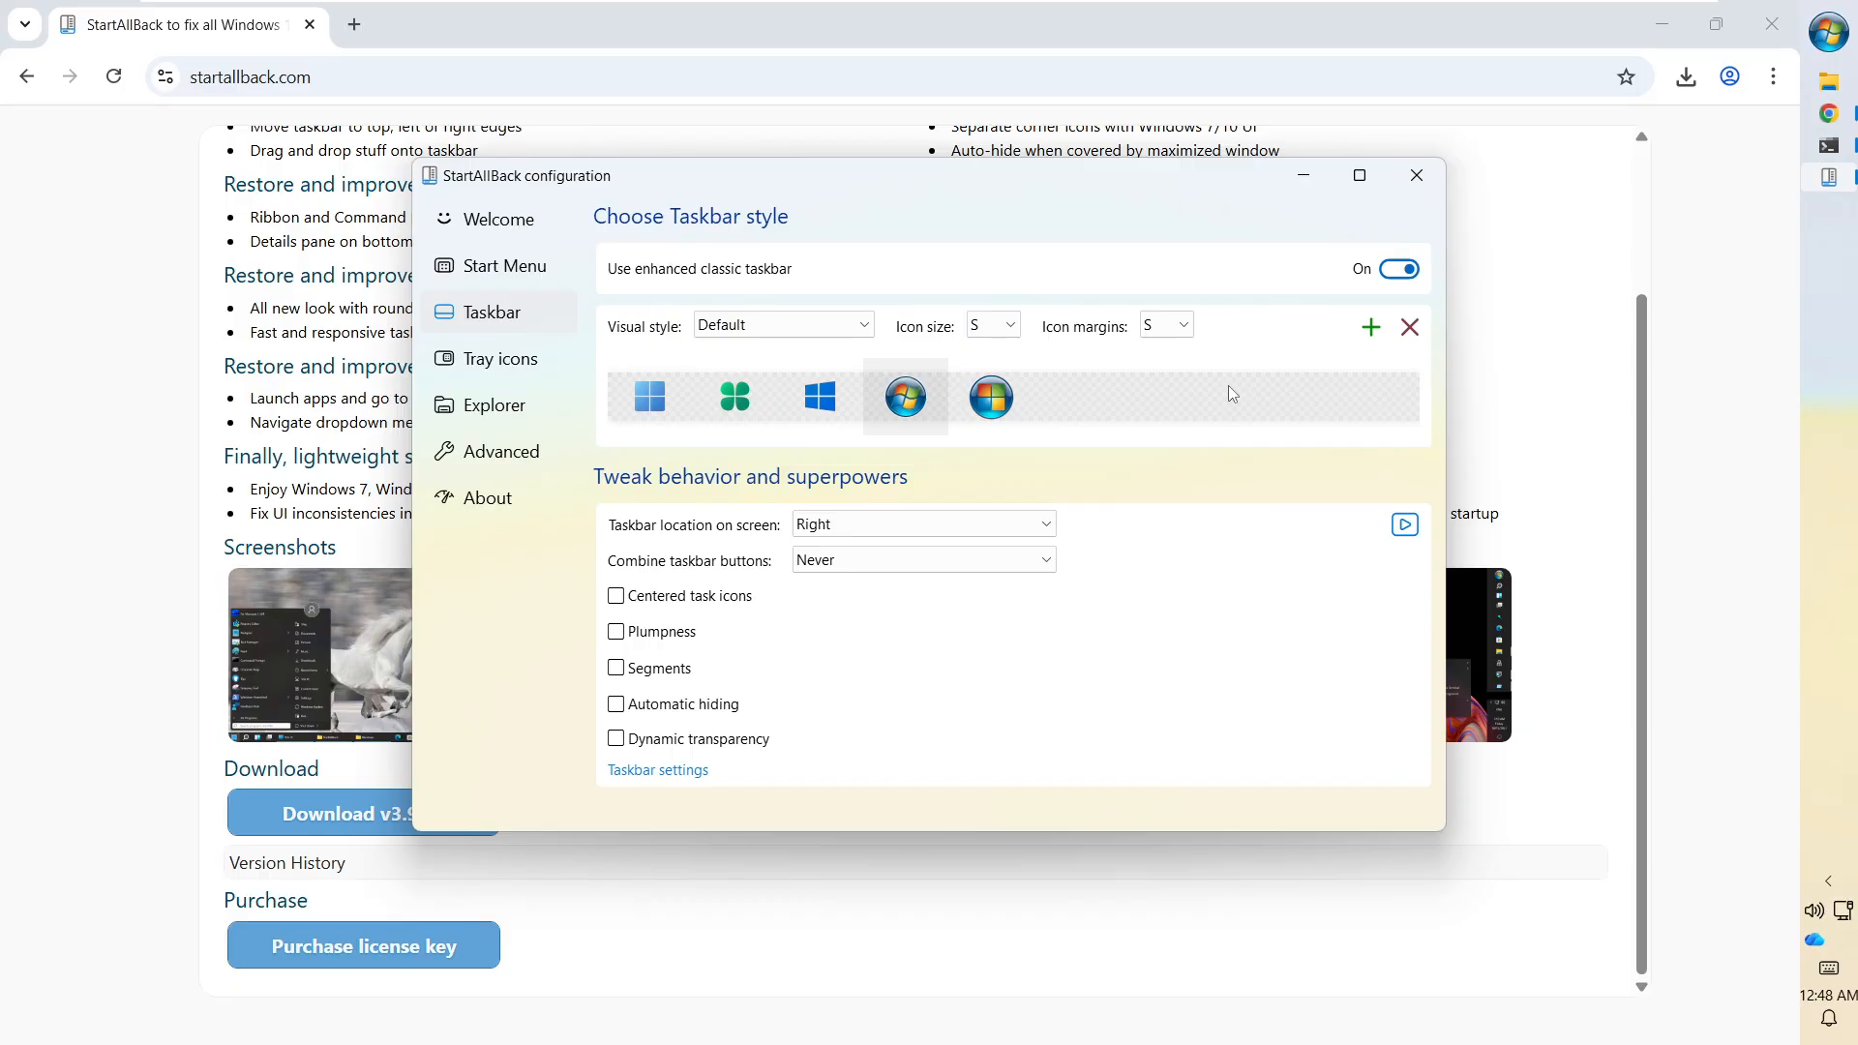
left_click(1831, 83)
left_click(617, 669)
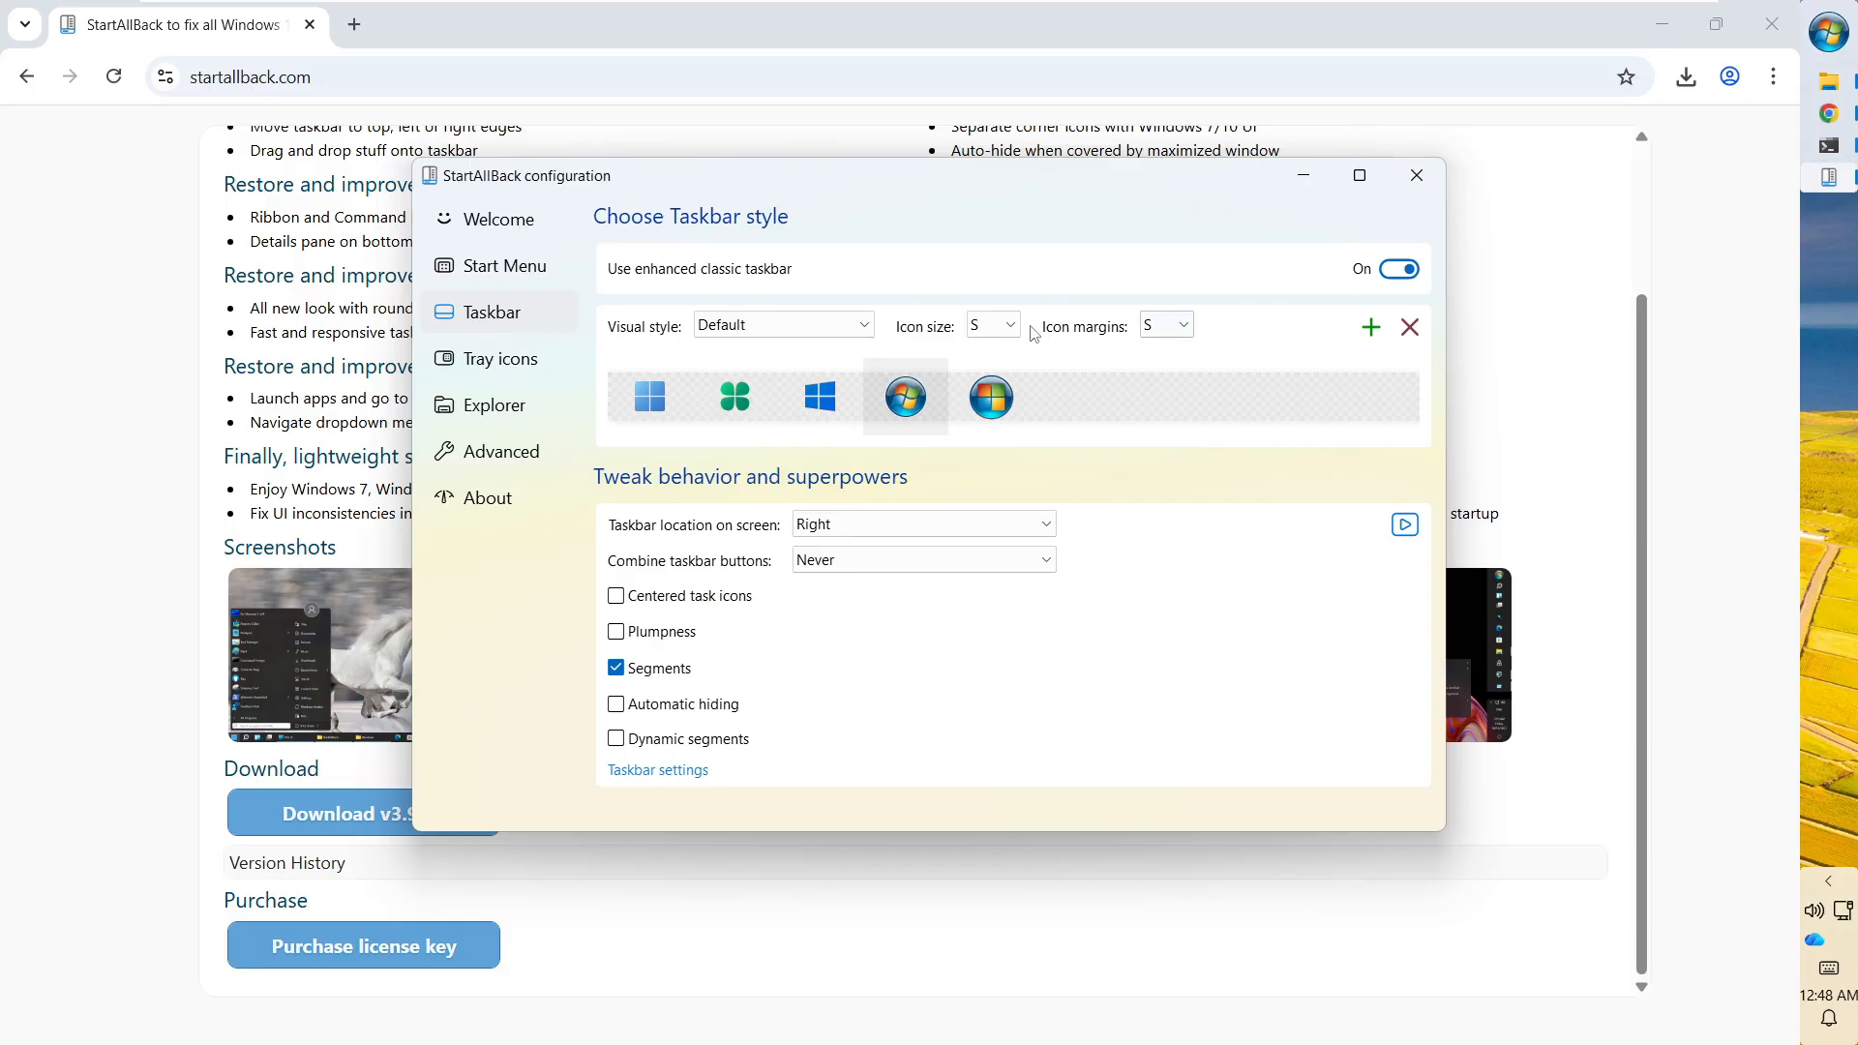
Try XL taskbar icons, then set the icon size back to M.
left_click(996, 325)
left_click(982, 410)
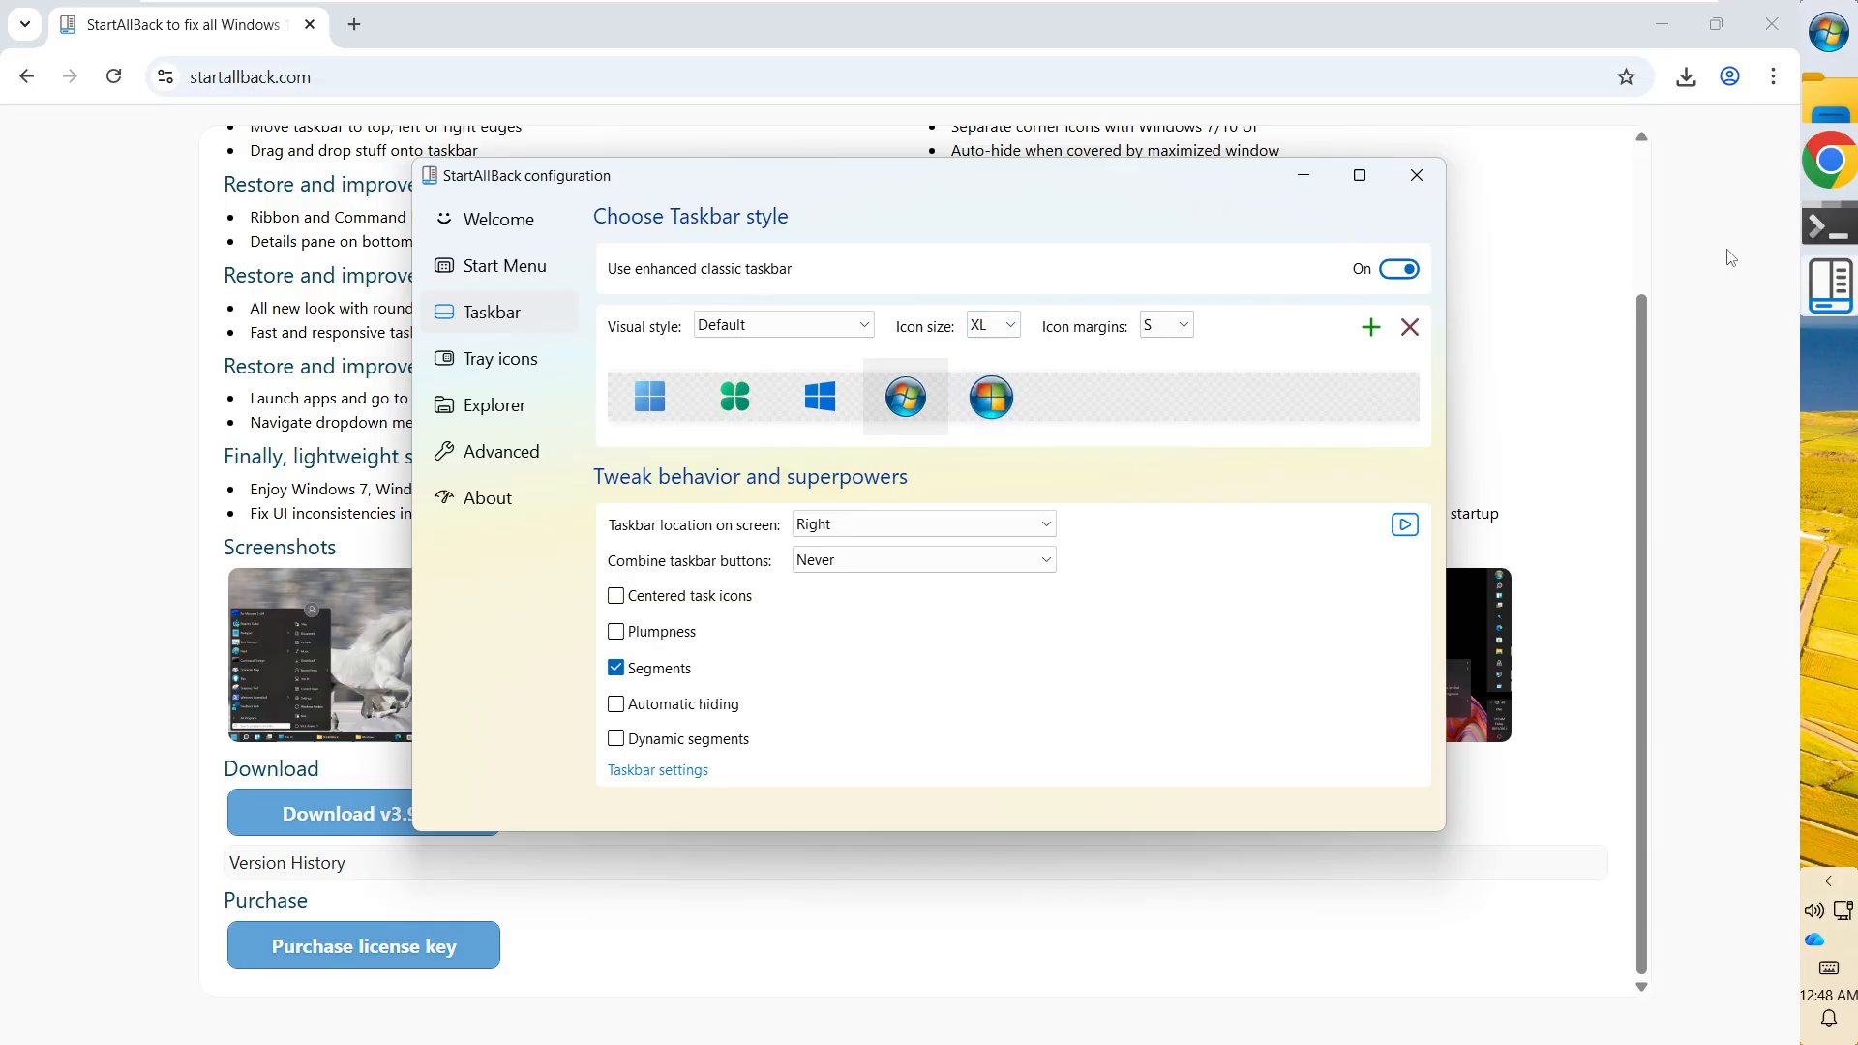
left_click(1004, 329)
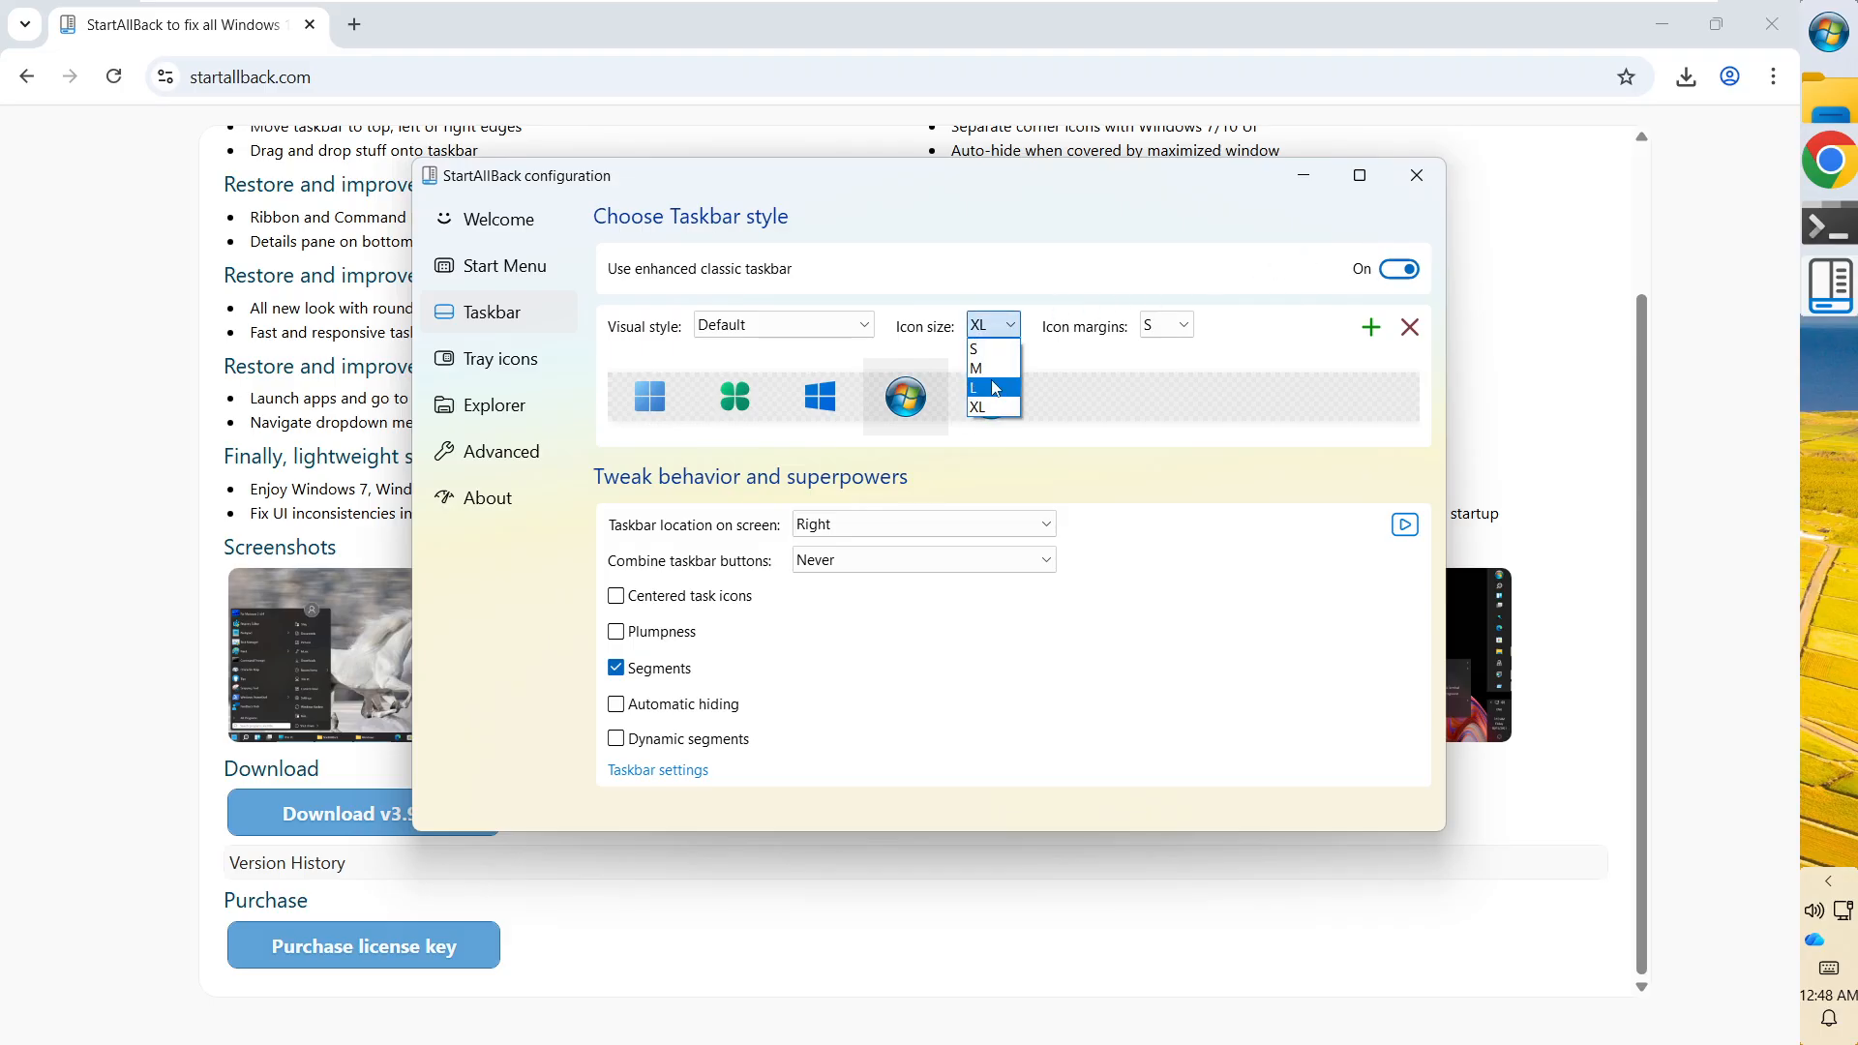
left_click(979, 369)
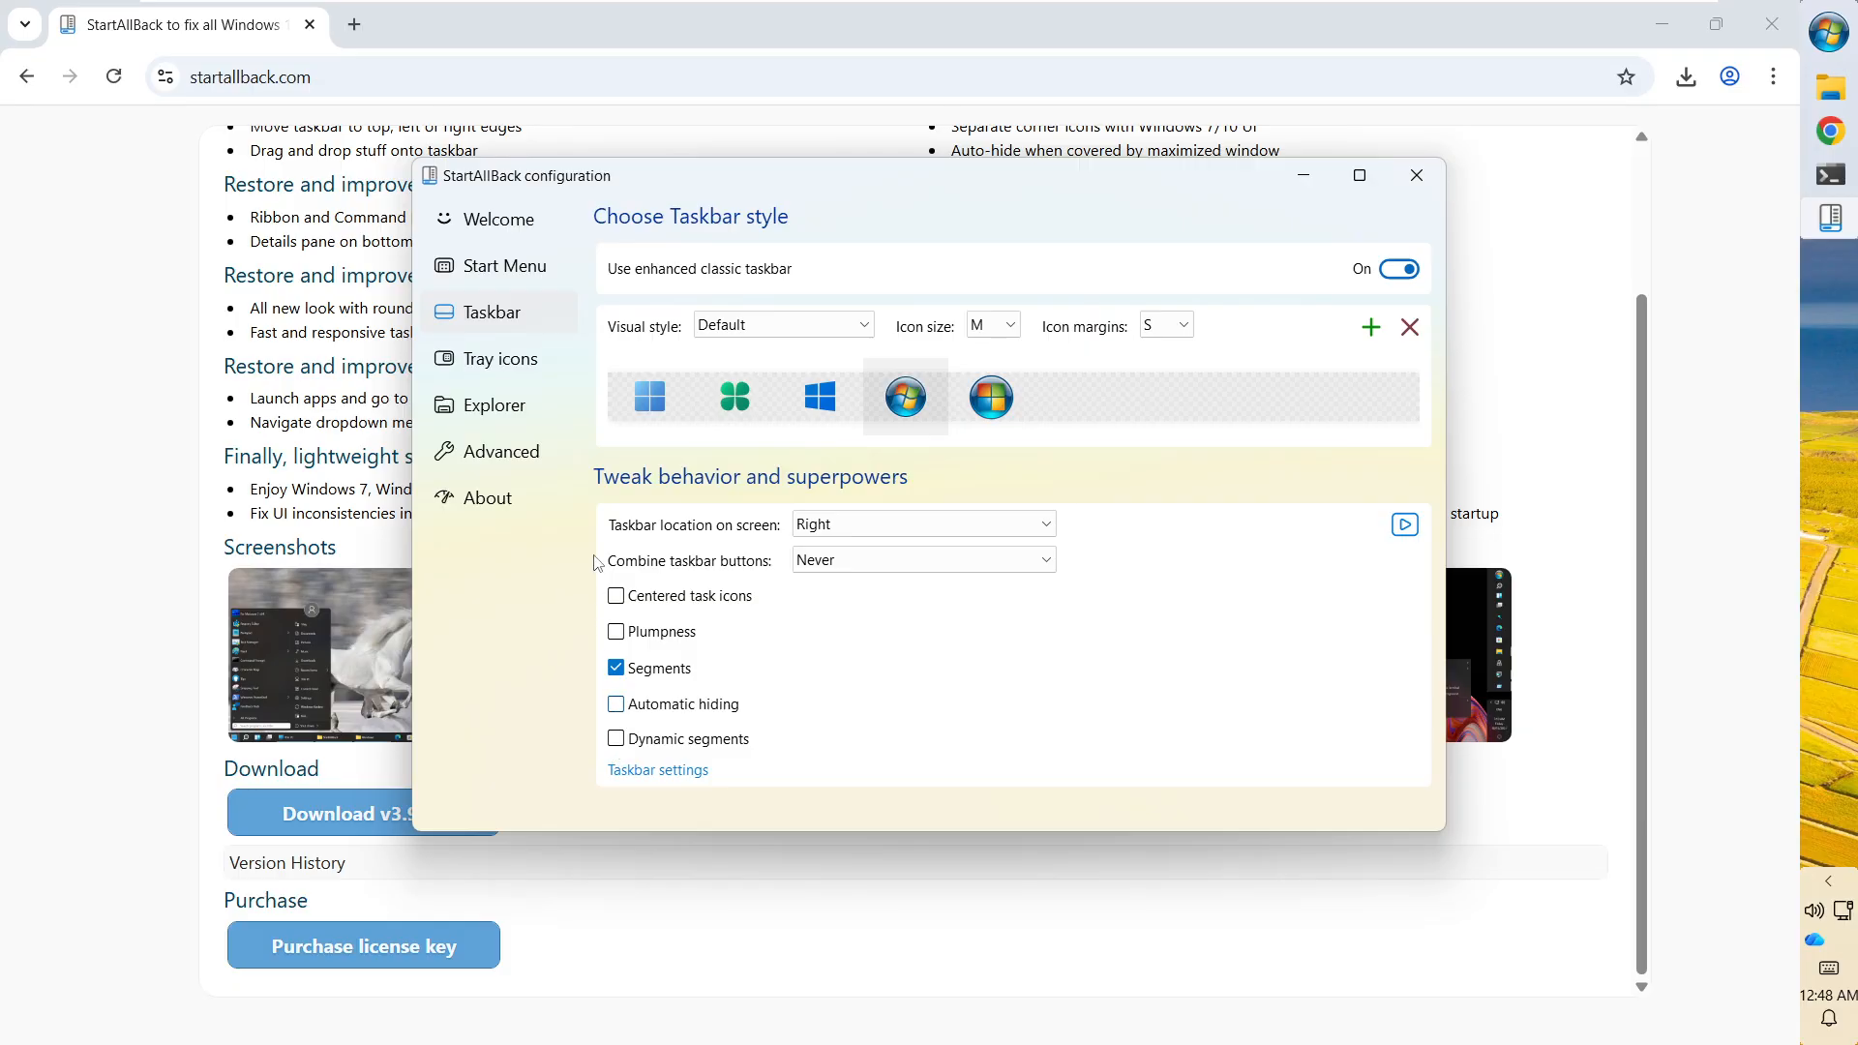
Enable Dynamic segments and Plumpness, toggling Automatic hiding on and off, then view Advanced.
left_click(616, 739)
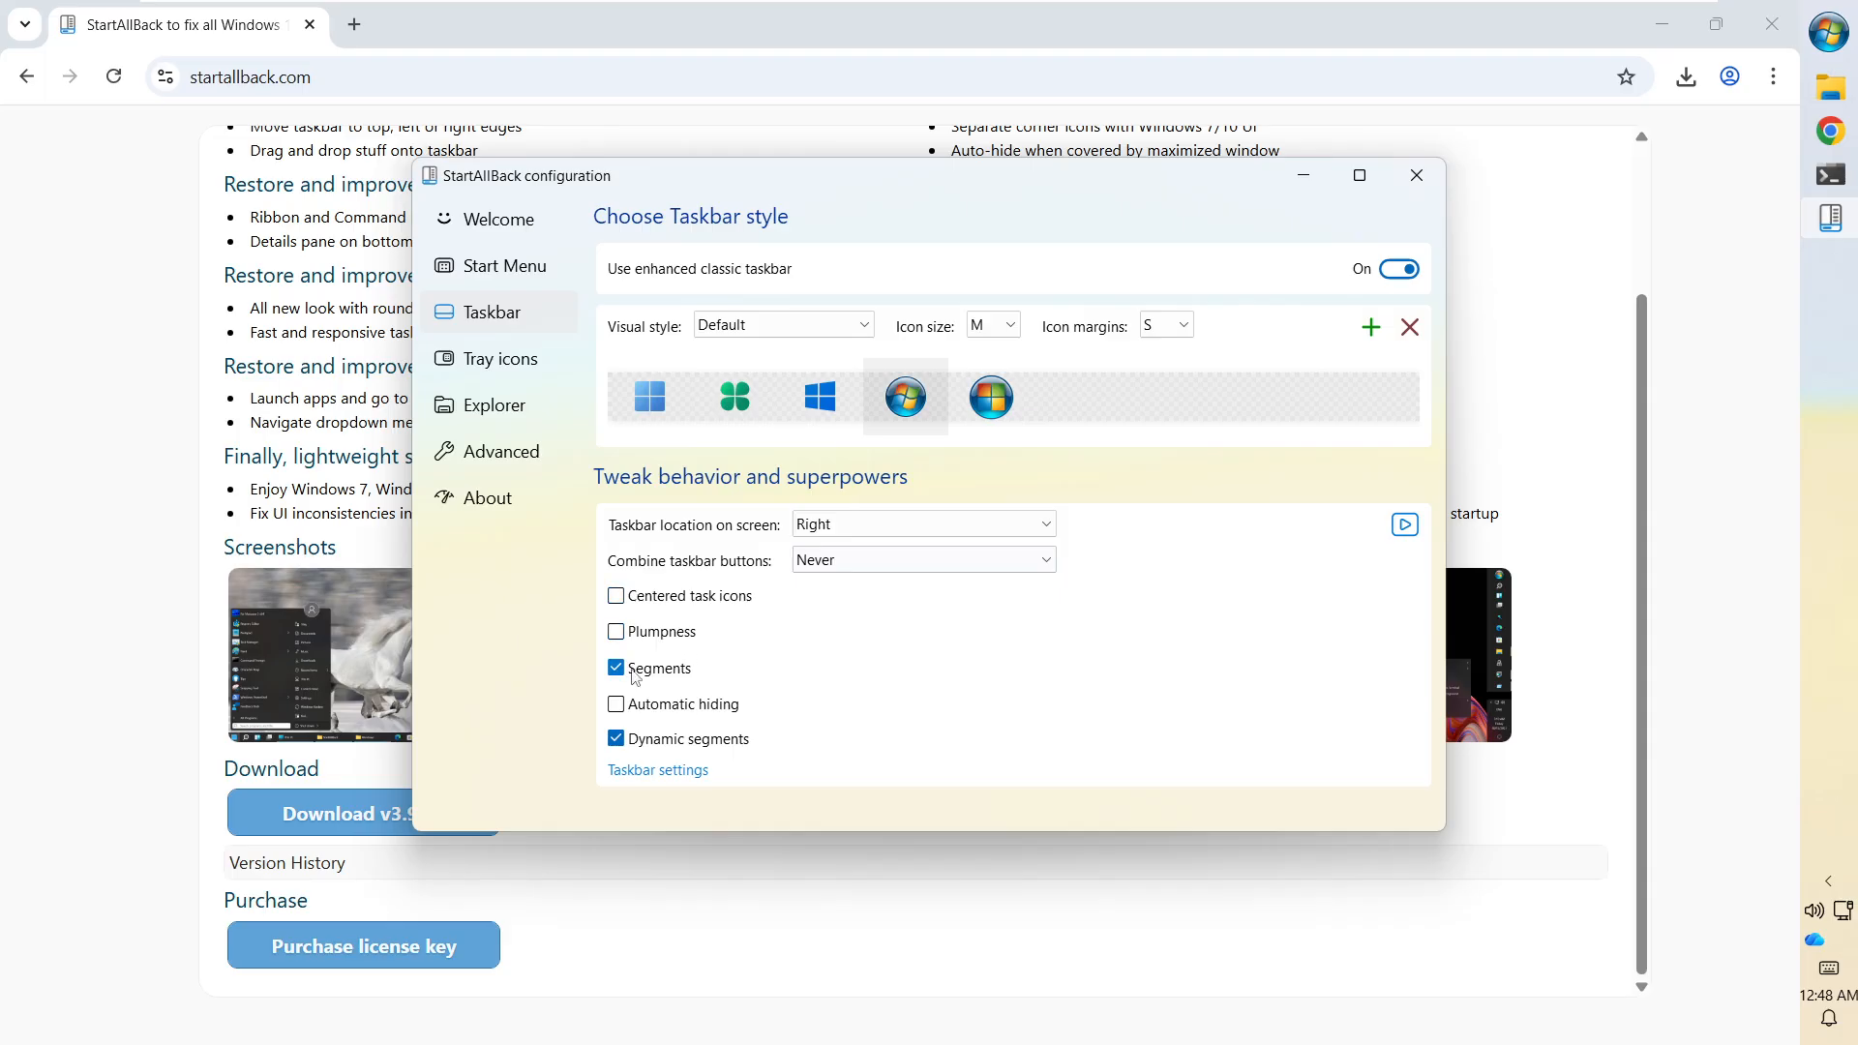
left_click(615, 704)
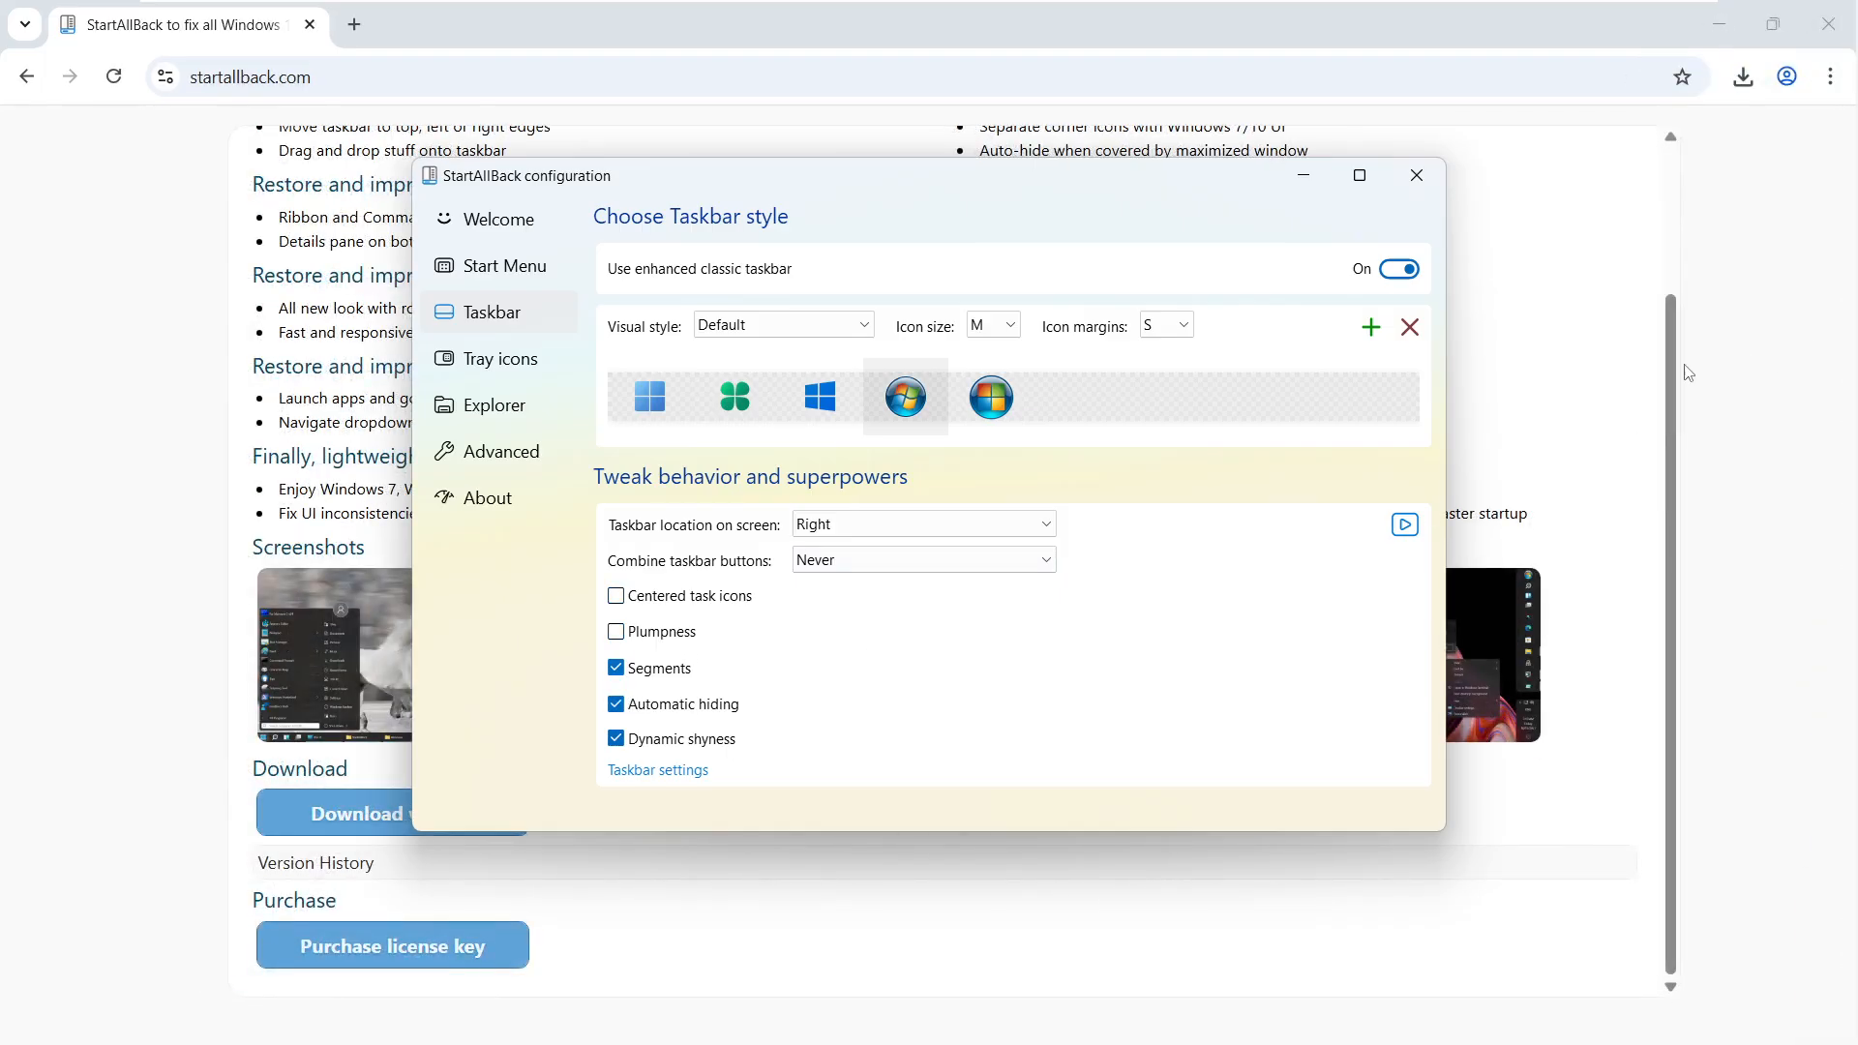
mouse_move(1855, 339)
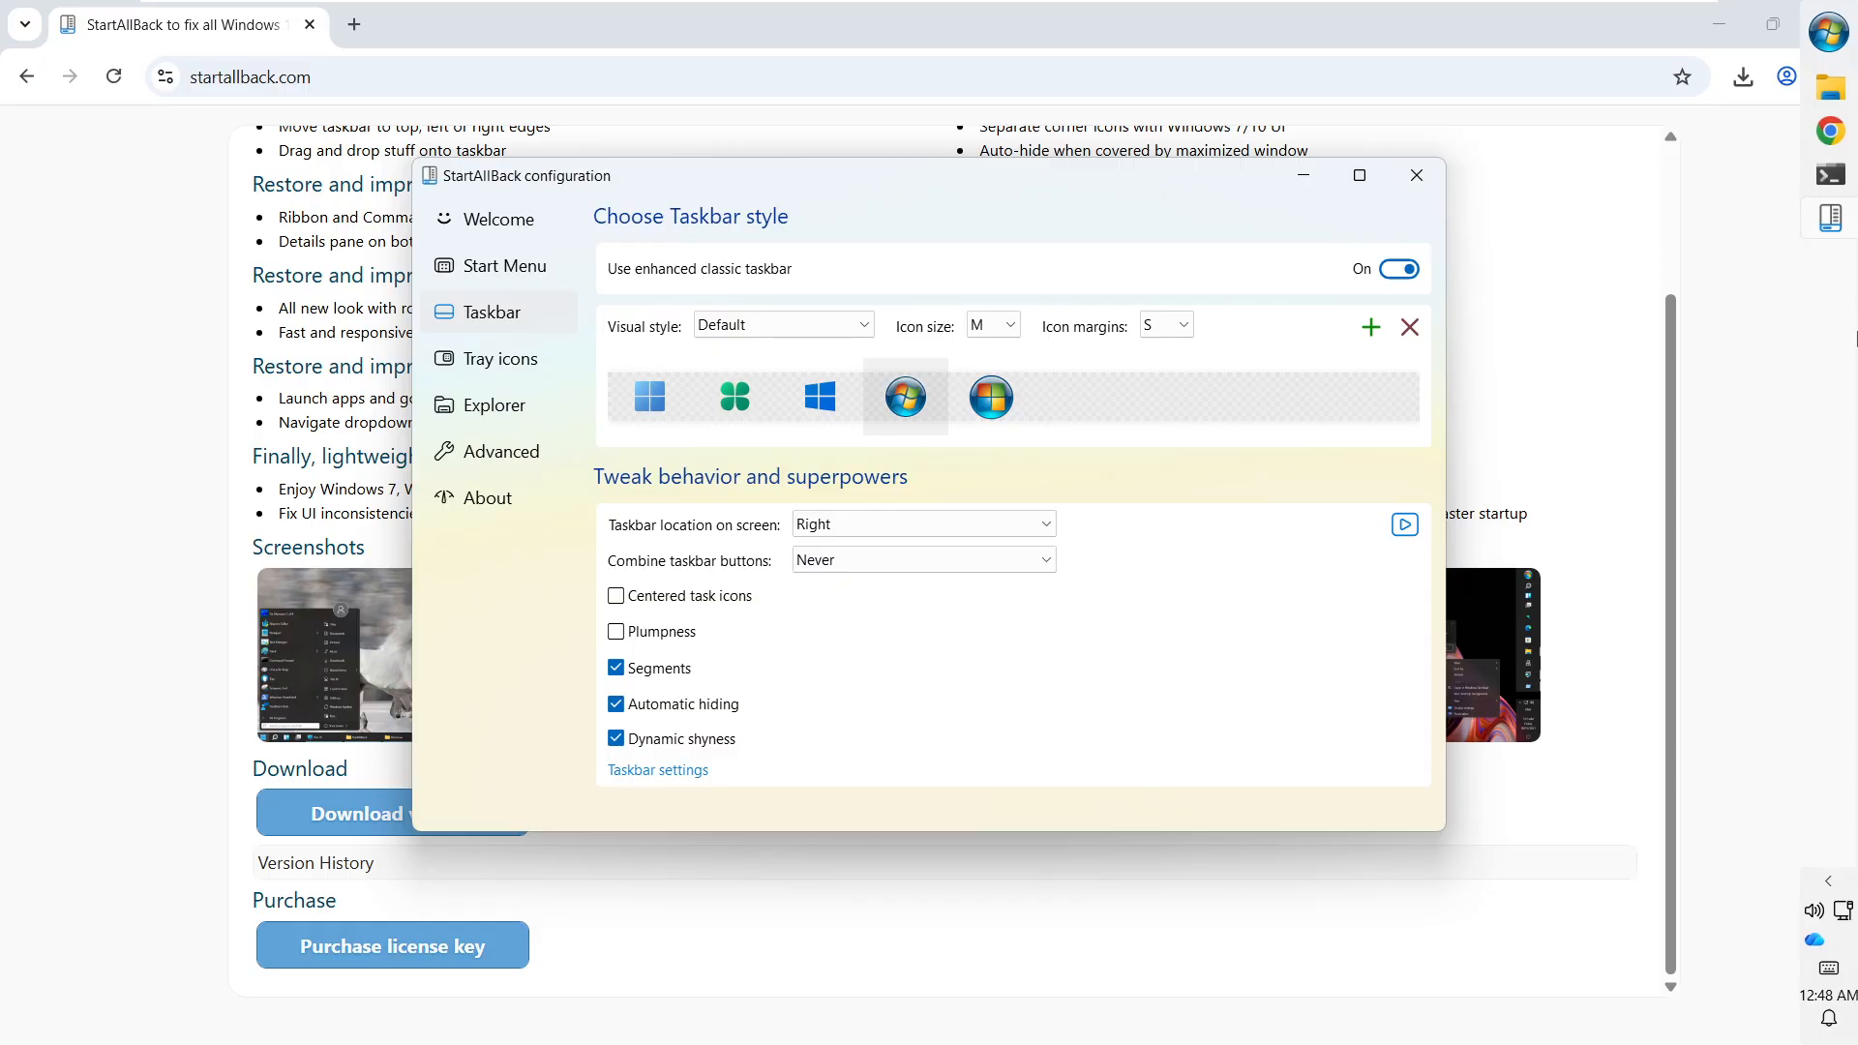
left_click(617, 635)
left_click(615, 703)
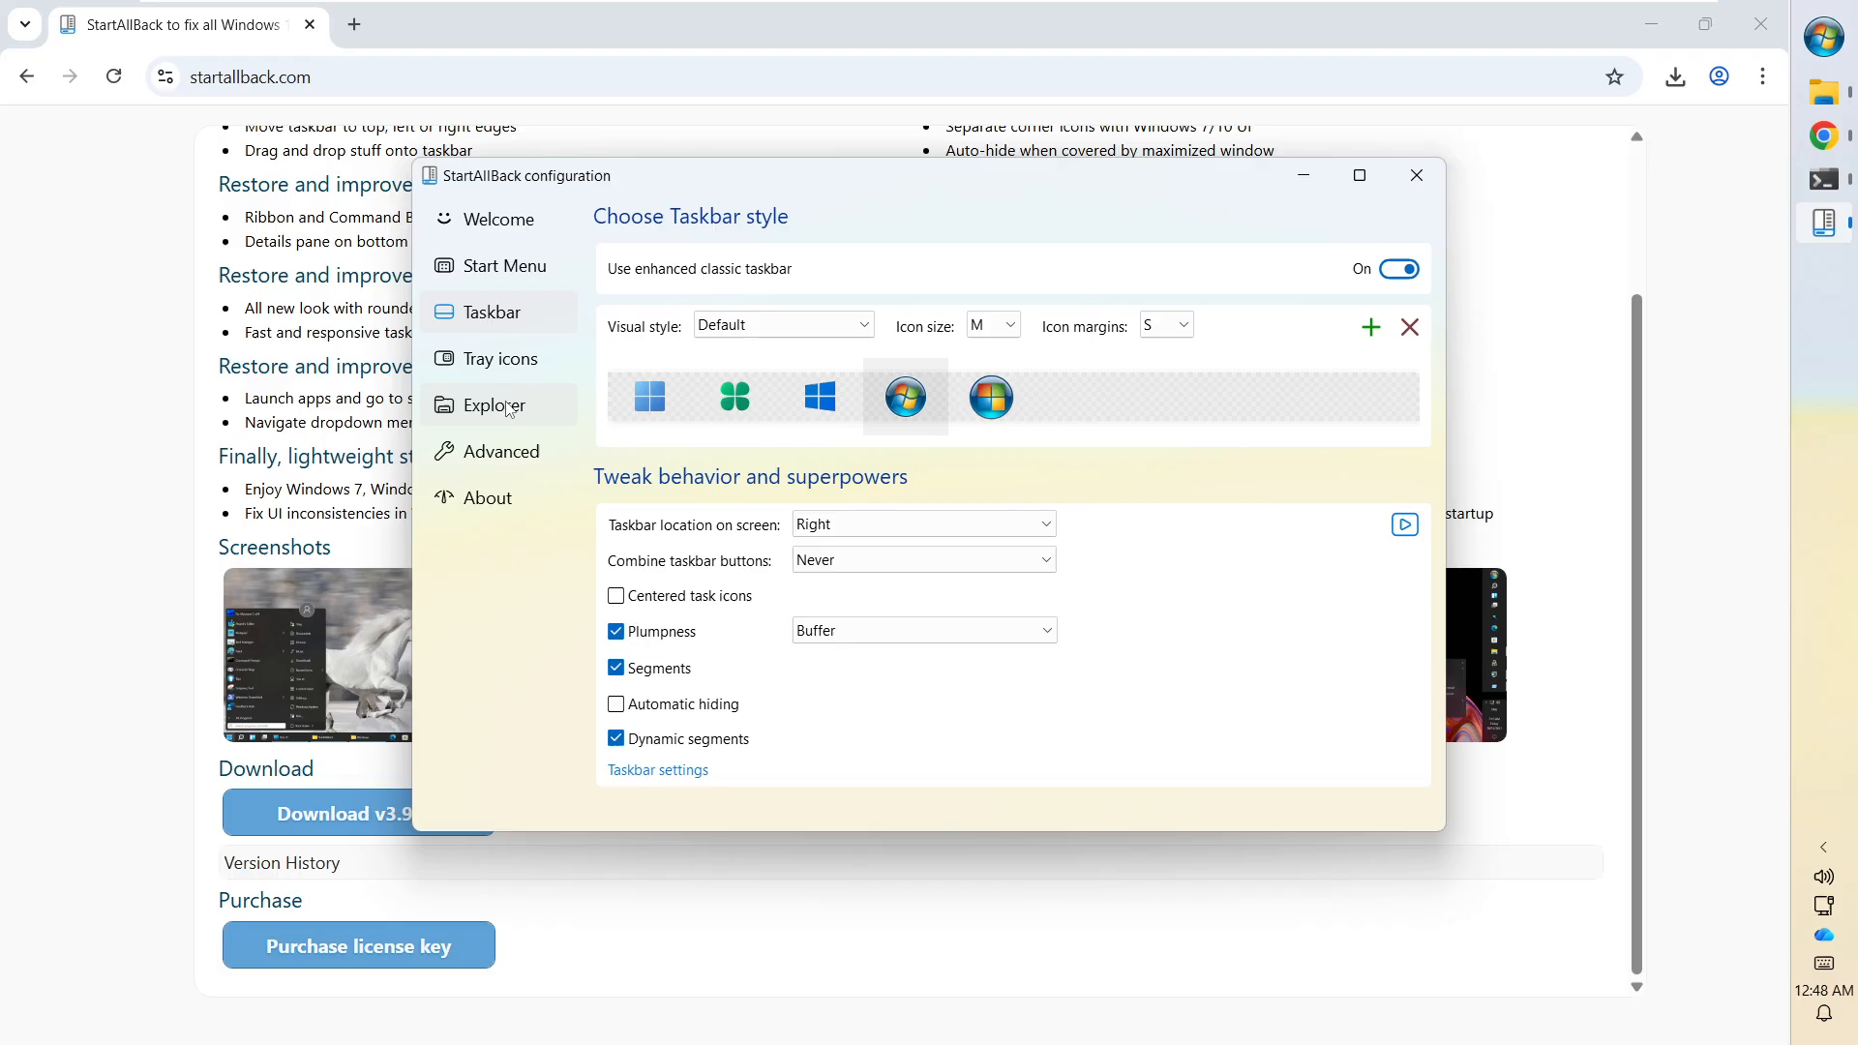
left_click(502, 447)
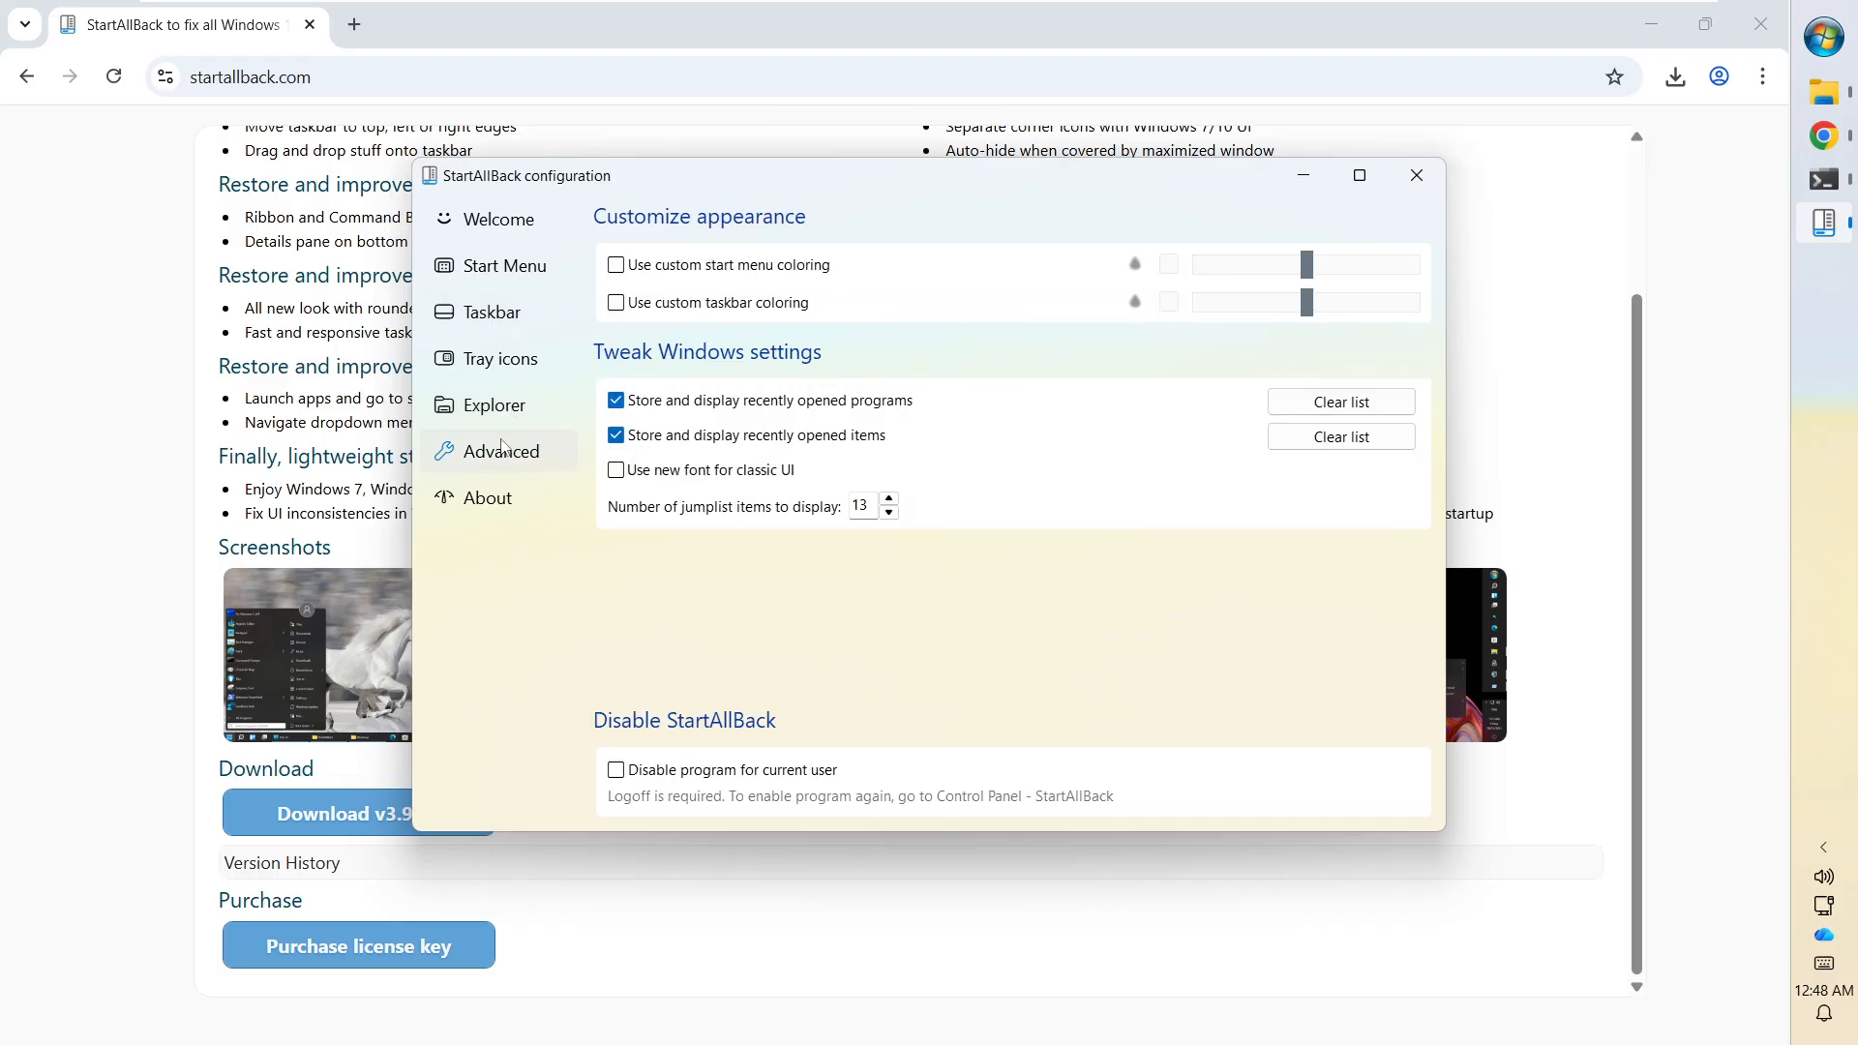